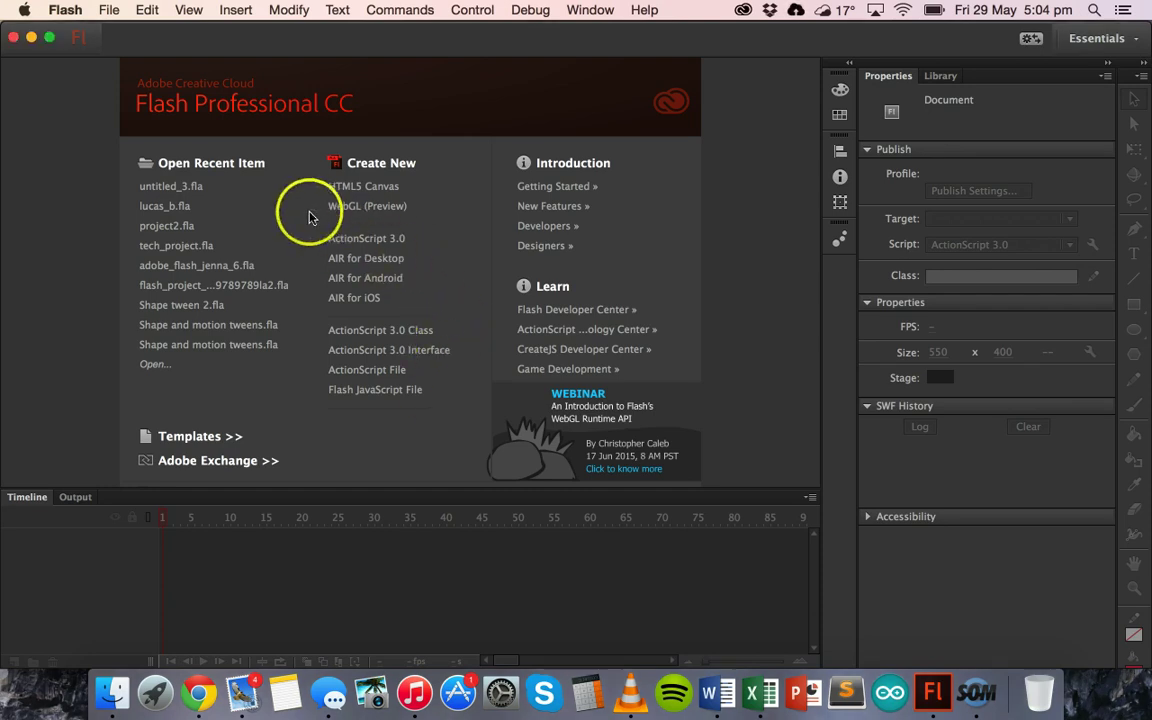
Create a blank ActionScript 3.0 document with a 550 × 400 stage at 24 fps
left_click(404, 243)
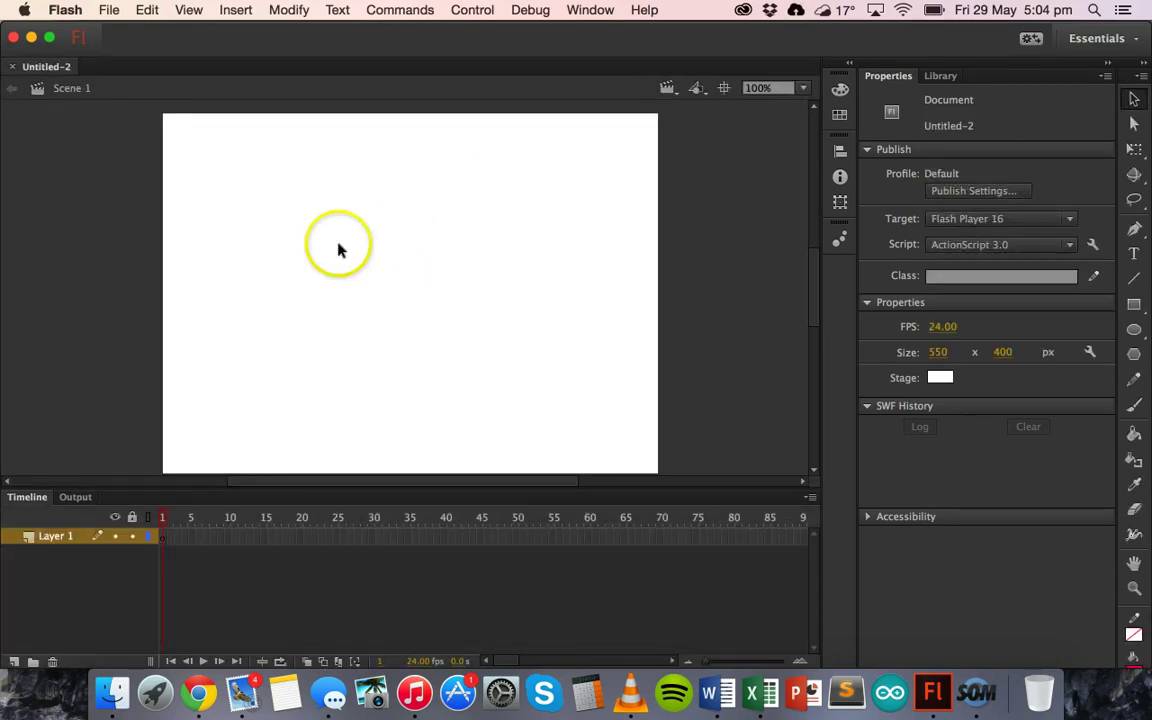
Pick the Oval tool with a light blue #0066FF fill and dark blue #0000CC stroke
left_click(1137, 331)
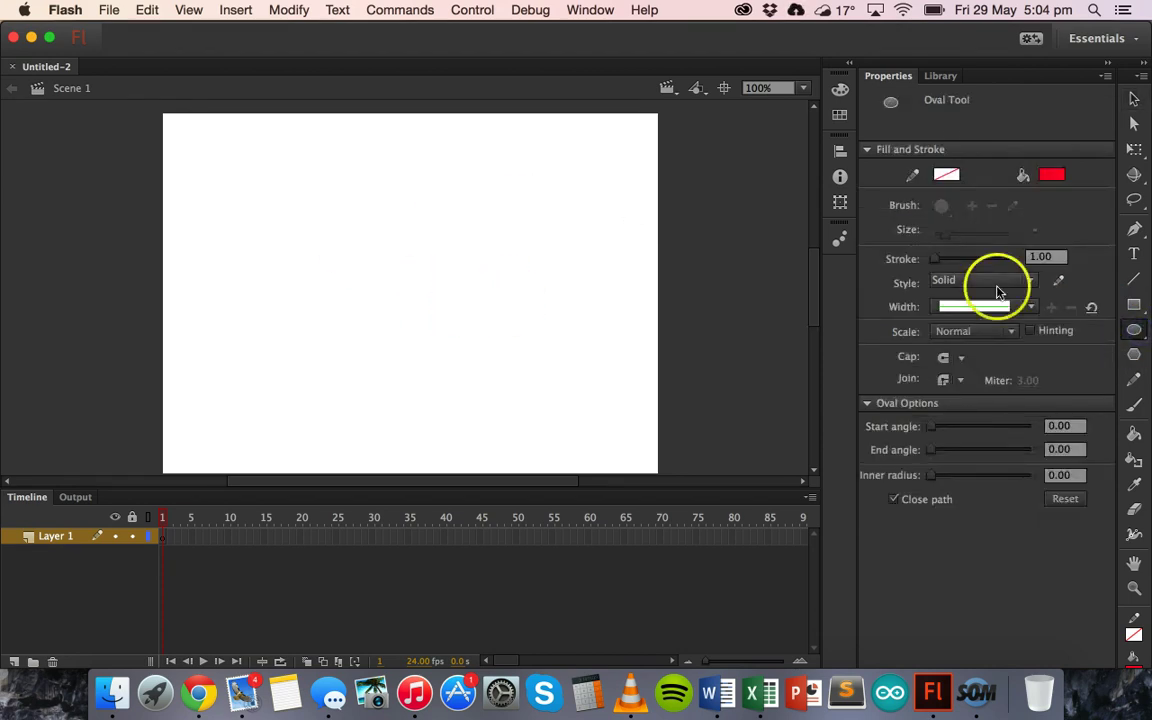
left_click(1051, 174)
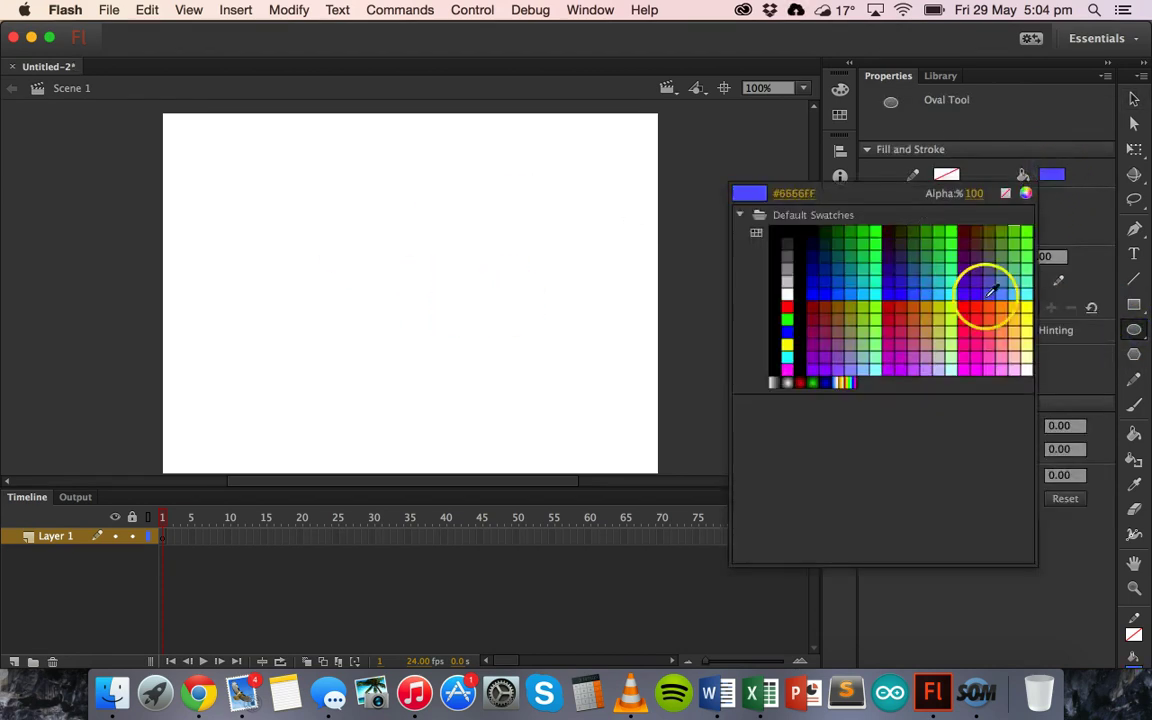
left_click(855, 288)
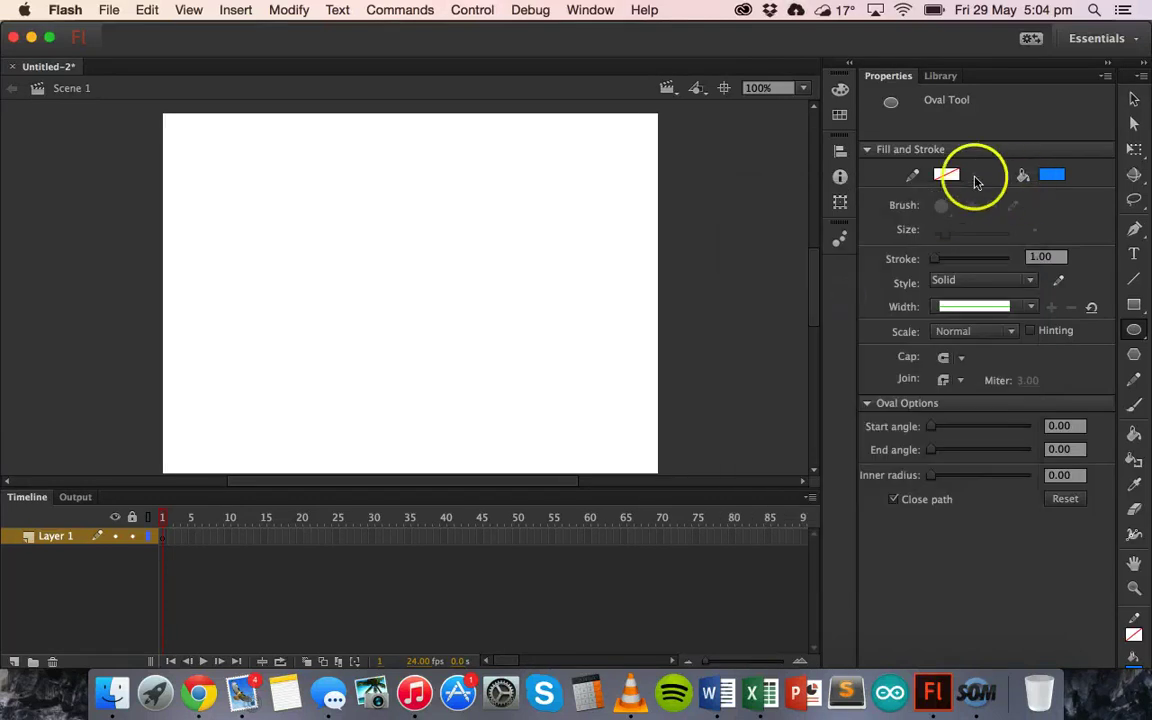
left_click(948, 175)
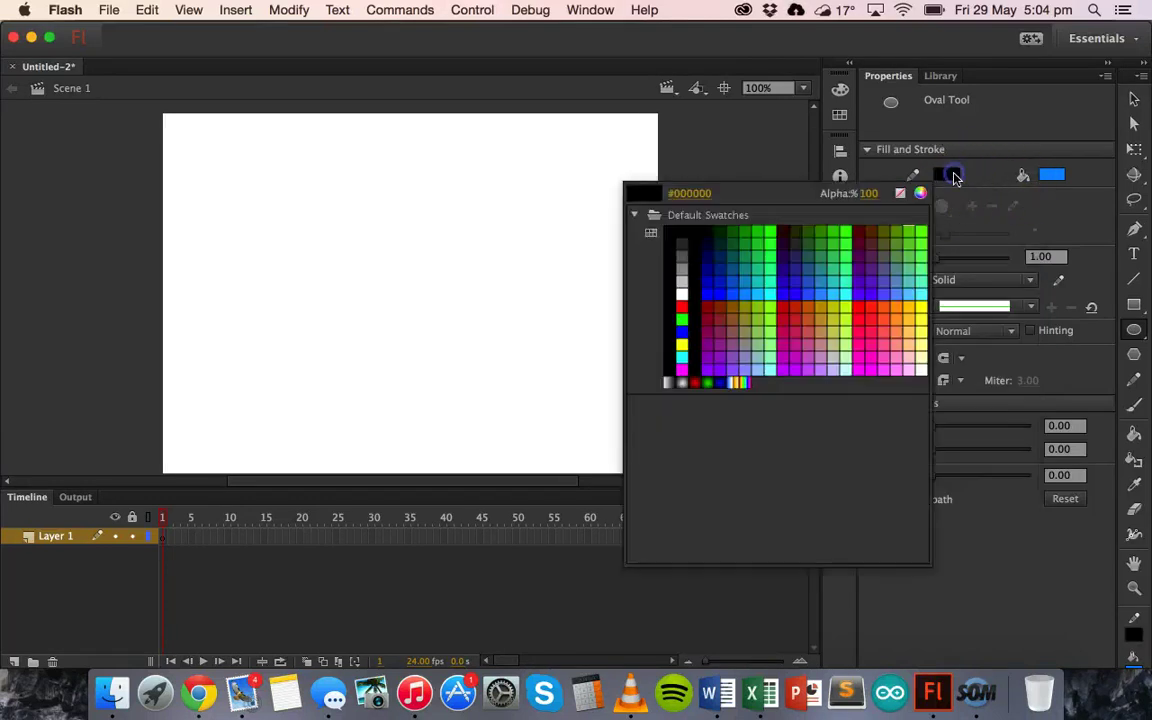
left_click(708, 268)
Draw a small 32.5 × 32.5 circle near the stage centre and select it
left_click_drag(375, 268, 403, 292)
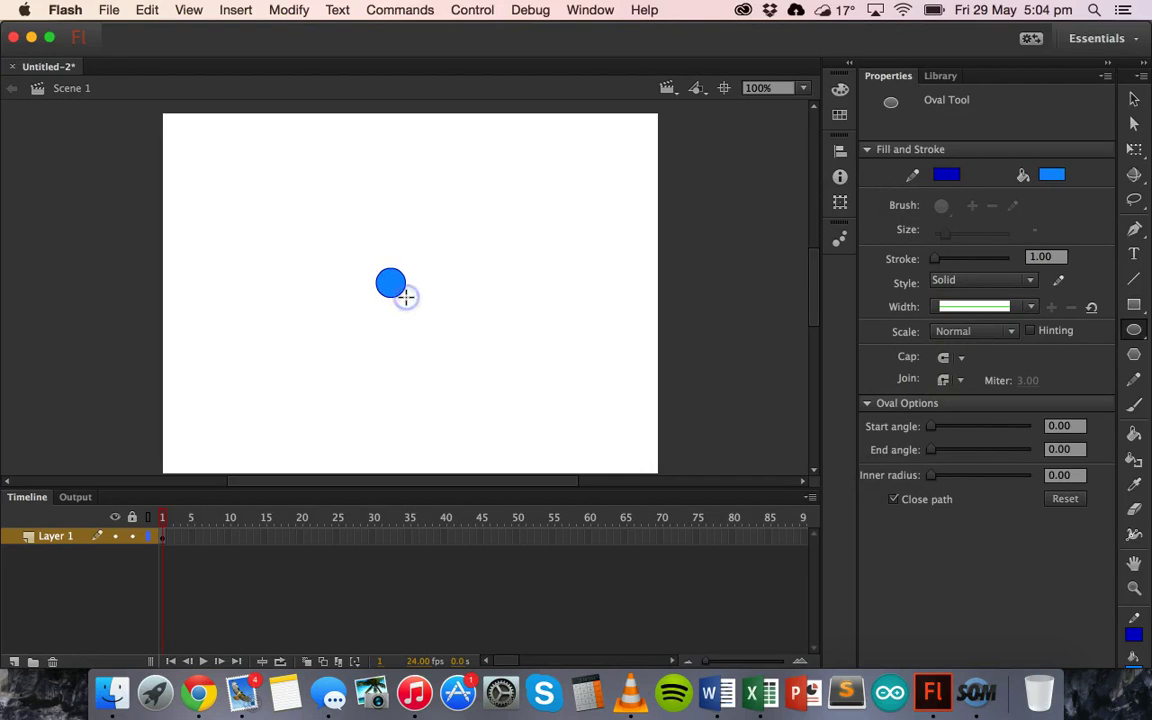
left_click(1134, 99)
mouse_move(376, 258)
left_mouse_down()
mouse_move(427, 316)
mouse_move(414, 290)
mouse_move(424, 289)
left_mouse_up()
left_click(391, 283)
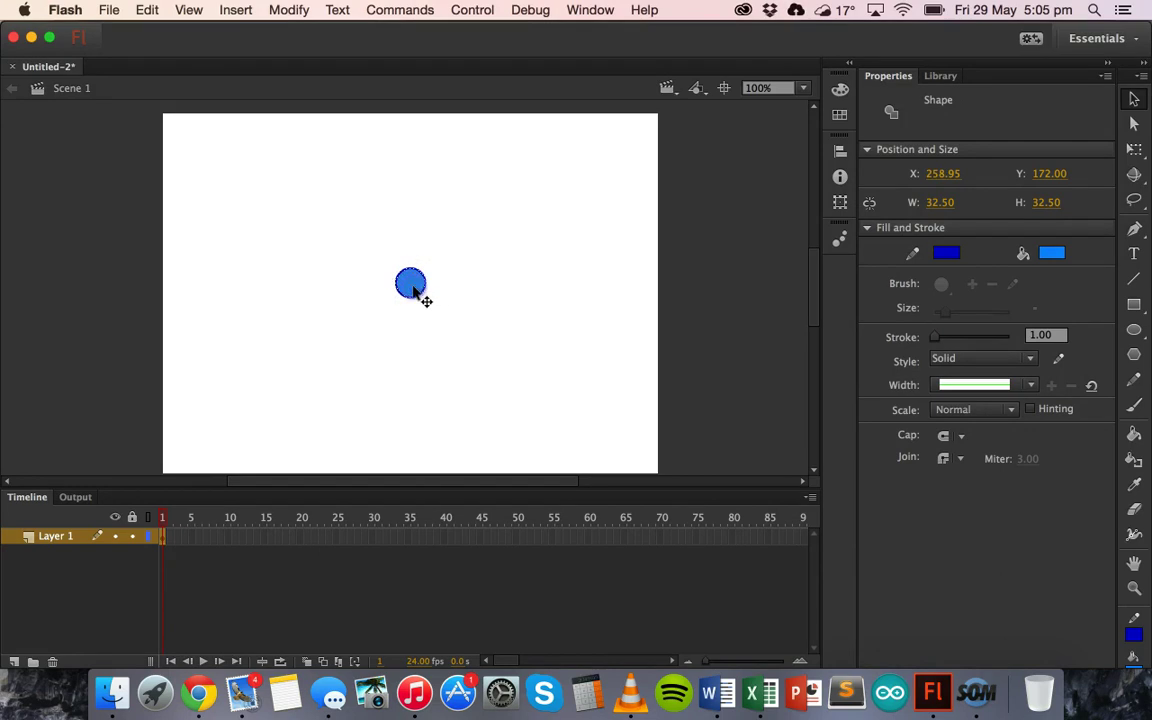
Select the circle's fill and outline and convert them to a Graphic symbol named 'circle'
left_click(450, 291)
mouse_move(386, 257)
left_mouse_down()
mouse_move(406, 262)
mouse_move(438, 322)
left_mouse_up()
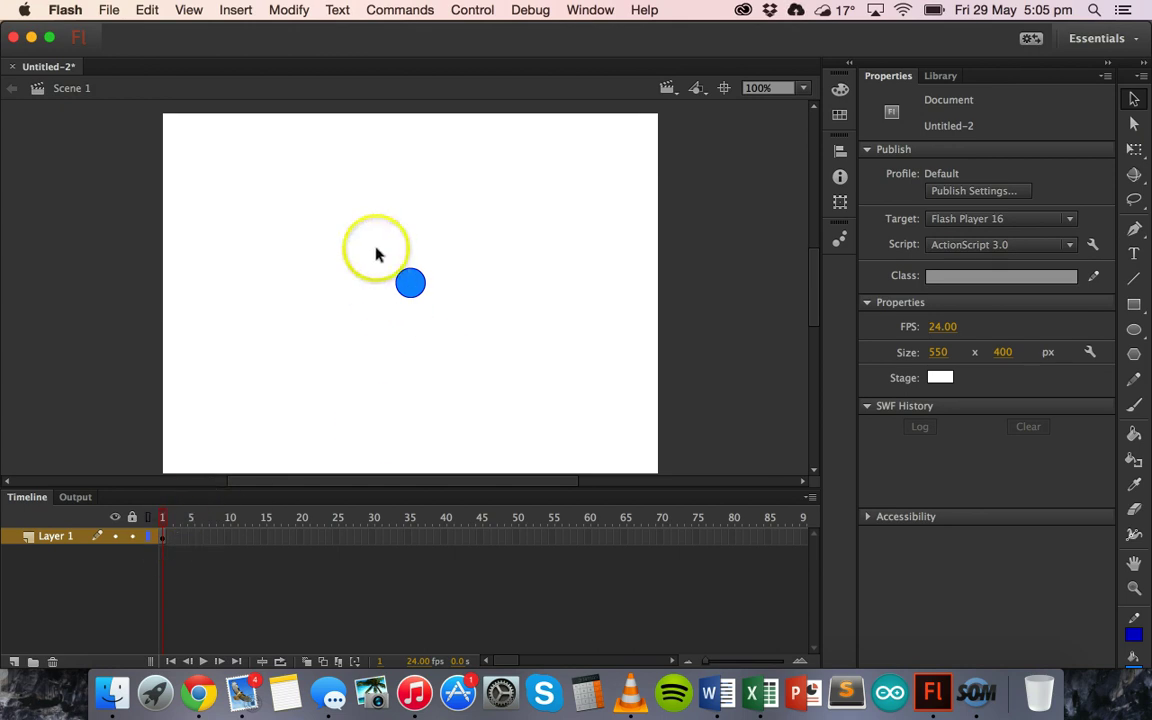
left_click_drag(376, 254, 458, 337)
right_click(417, 290)
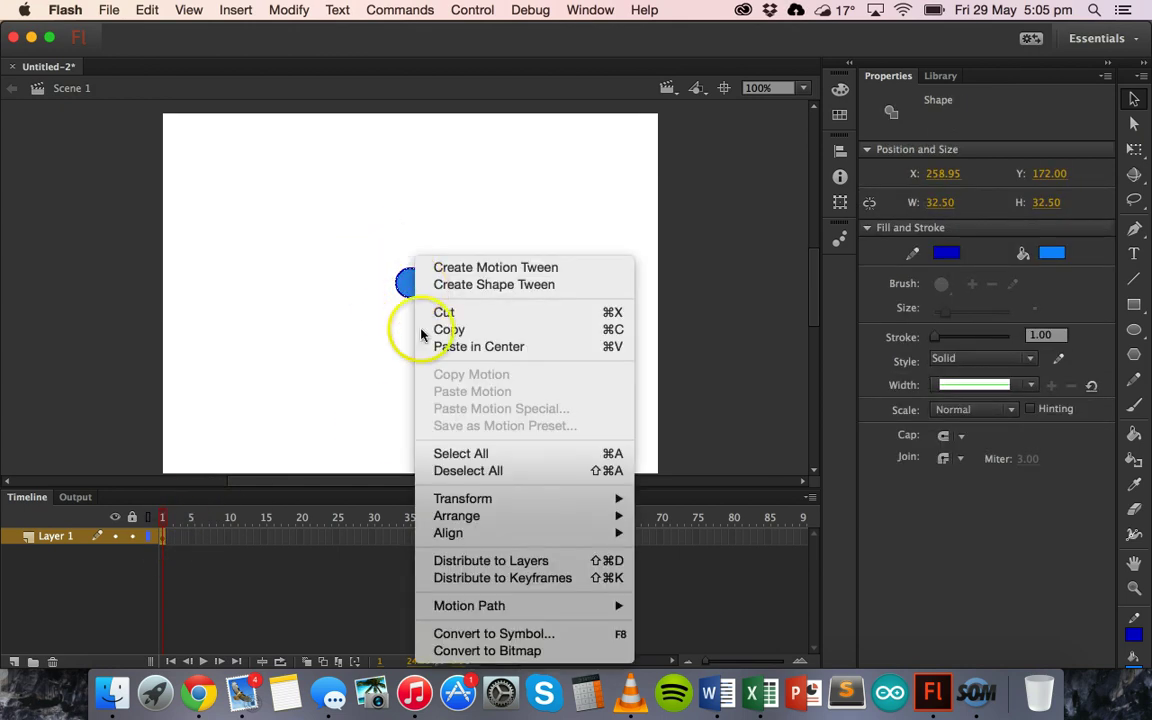
left_click(492, 634)
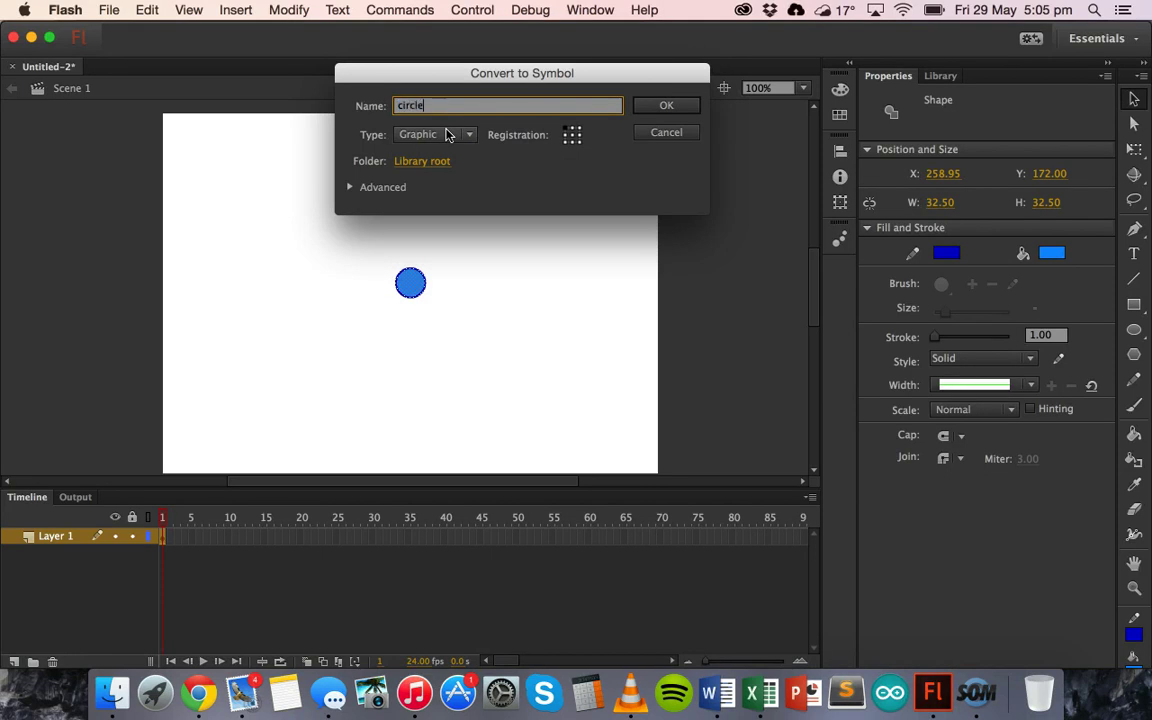
key("Return")
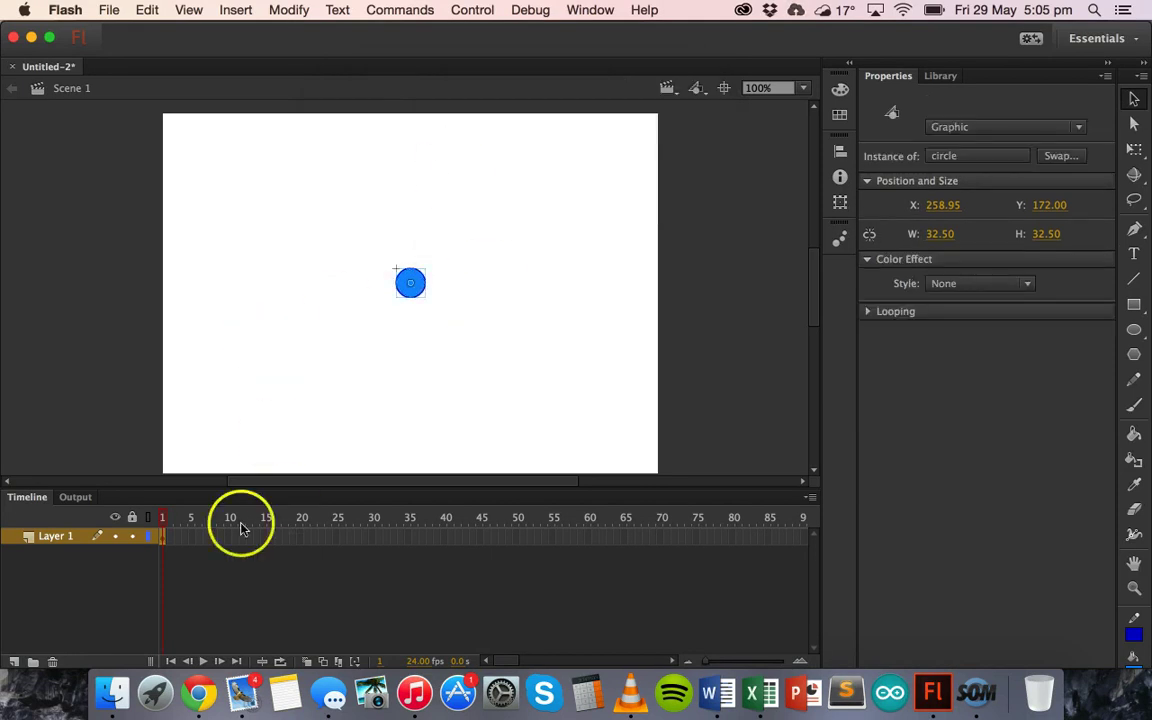
Add a motion tween to the circle on Layer 1 and trim its span to 10 frames
mouse_move(166, 541)
left_mouse_down()
mouse_move(172, 553)
mouse_move(168, 521)
mouse_move(165, 541)
left_mouse_up()
right_click(165, 540)
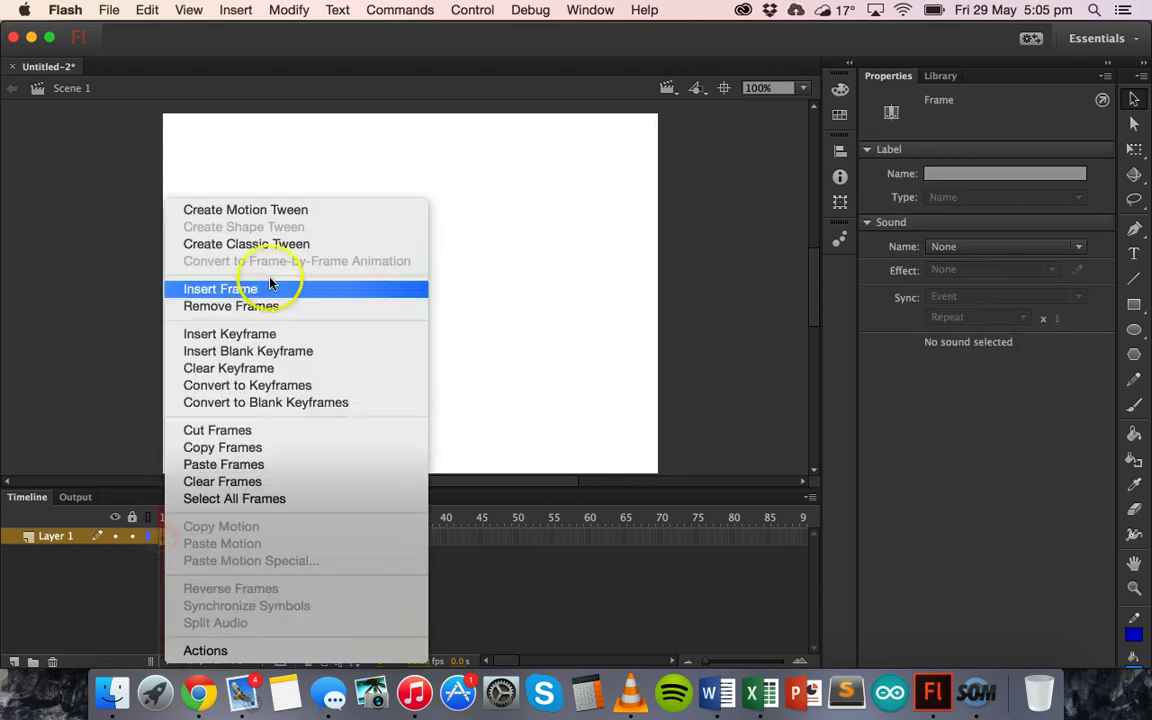
left_click(290, 216)
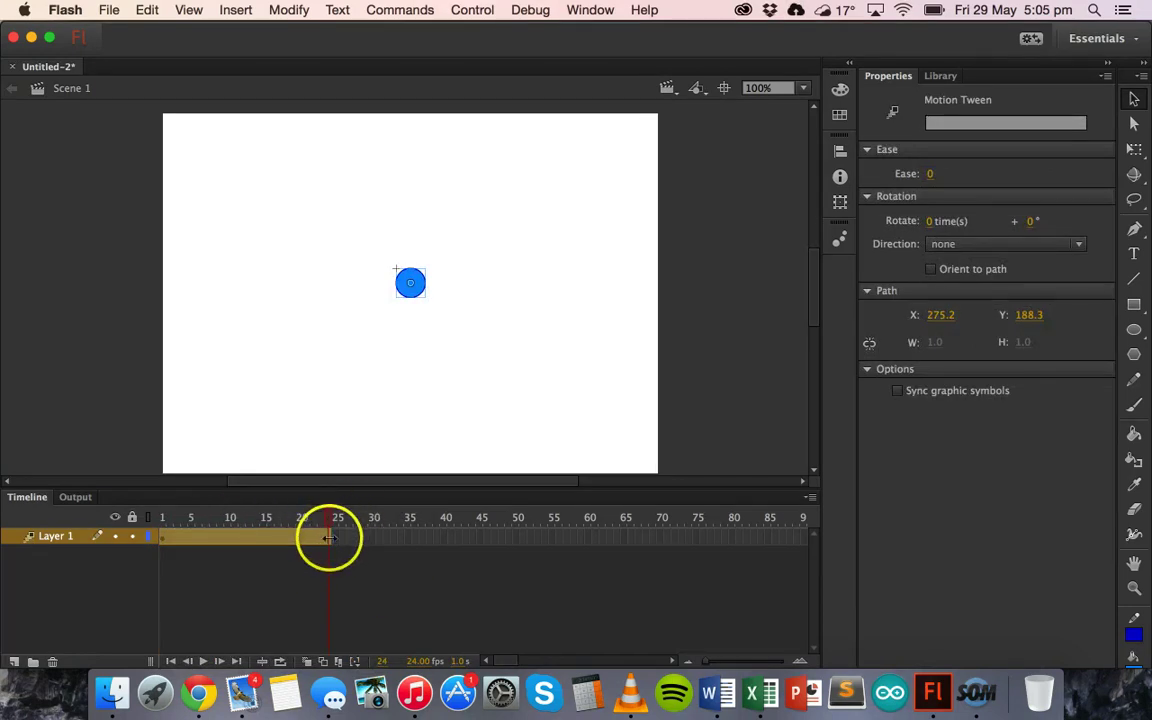
left_click_drag(329, 538, 165, 518)
At frame 10, scale the circle with Free Transform to 212.50 × 212.50
left_click(233, 537)
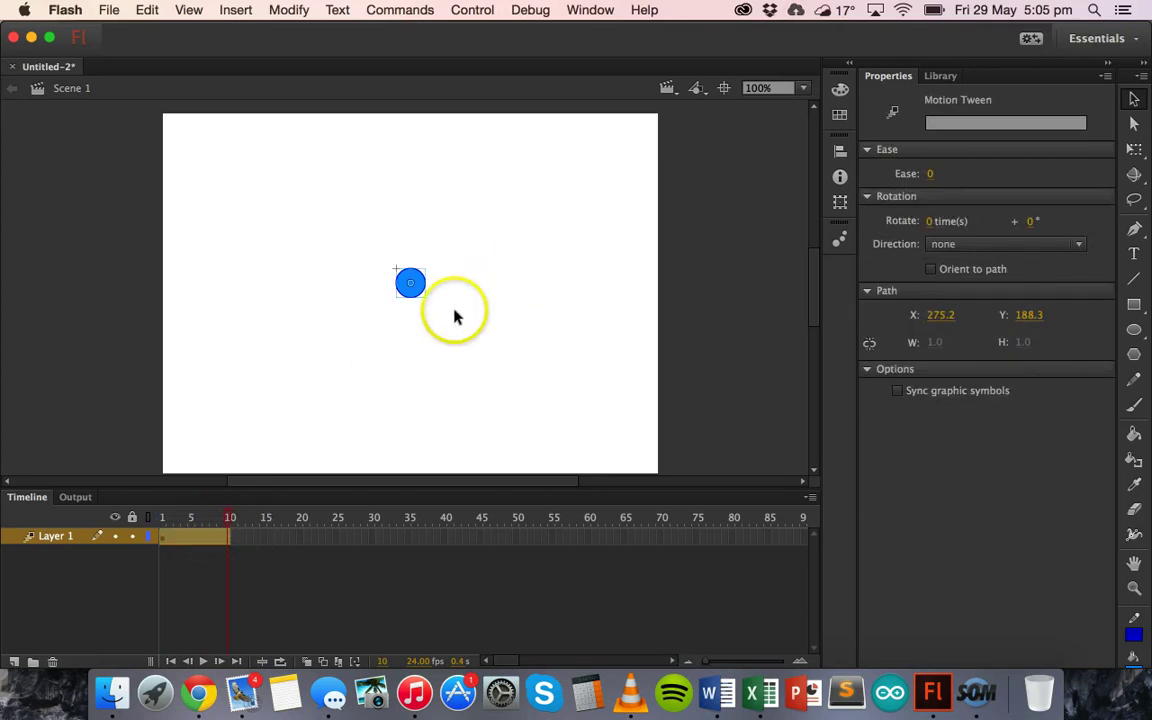
left_click(418, 292)
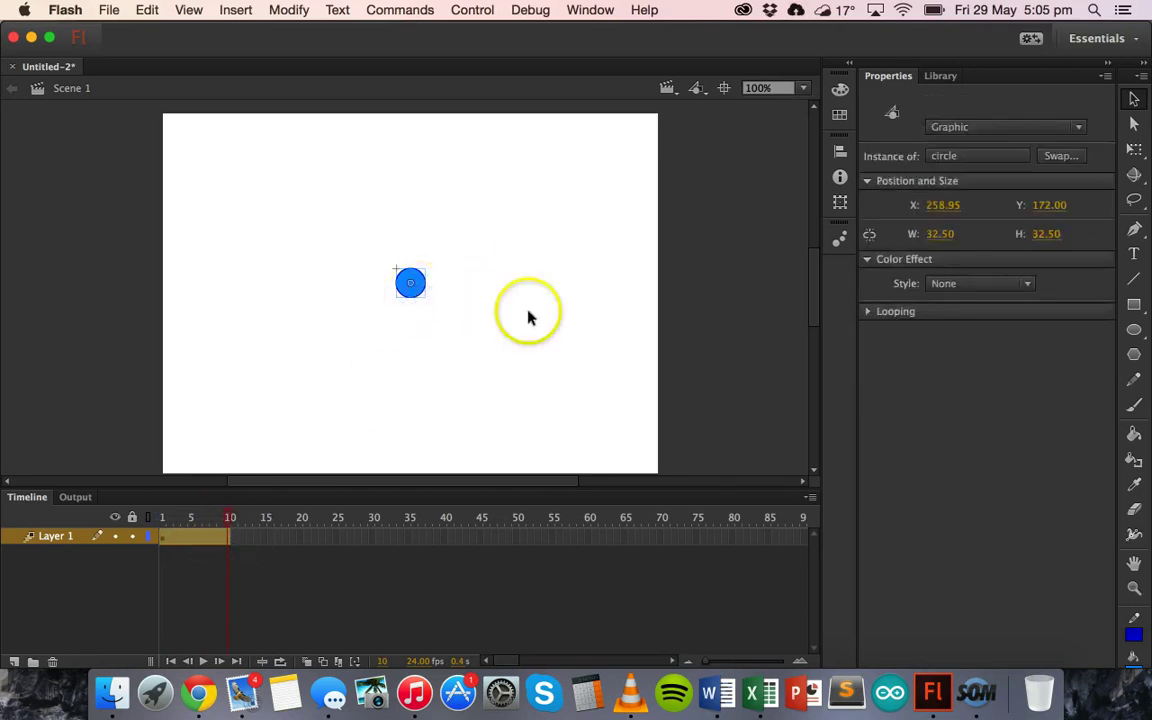
left_click(1134, 149)
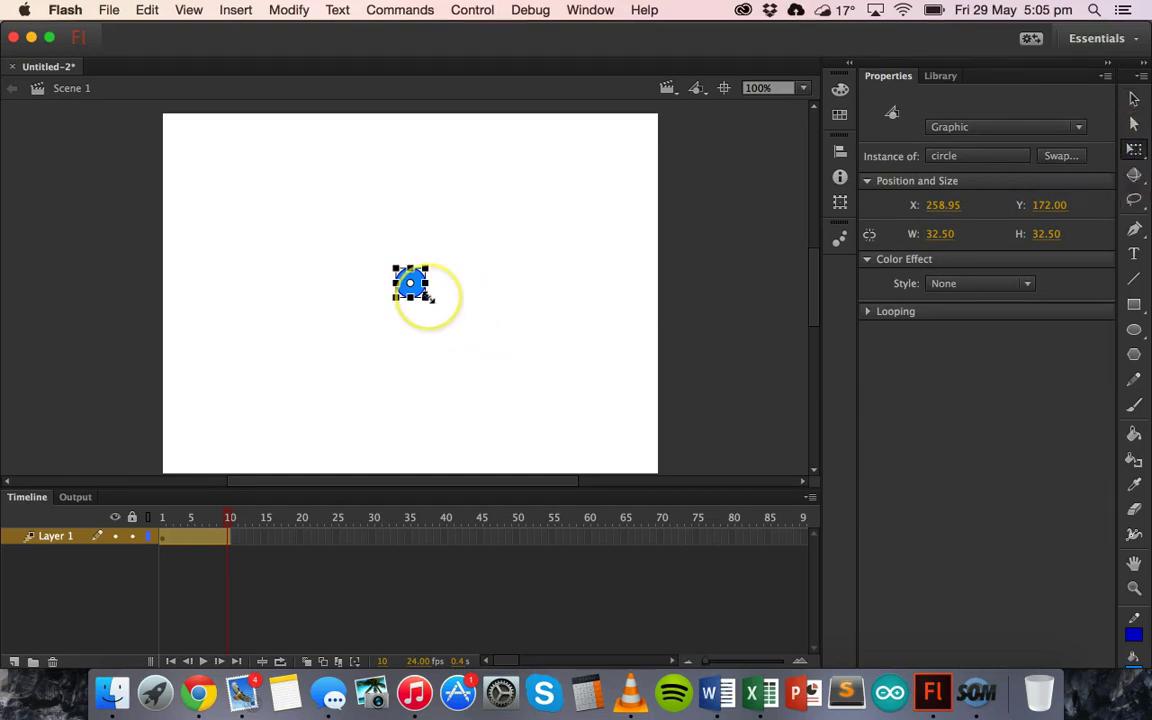
left_click_drag(432, 306, 510, 378)
left_click(368, 283)
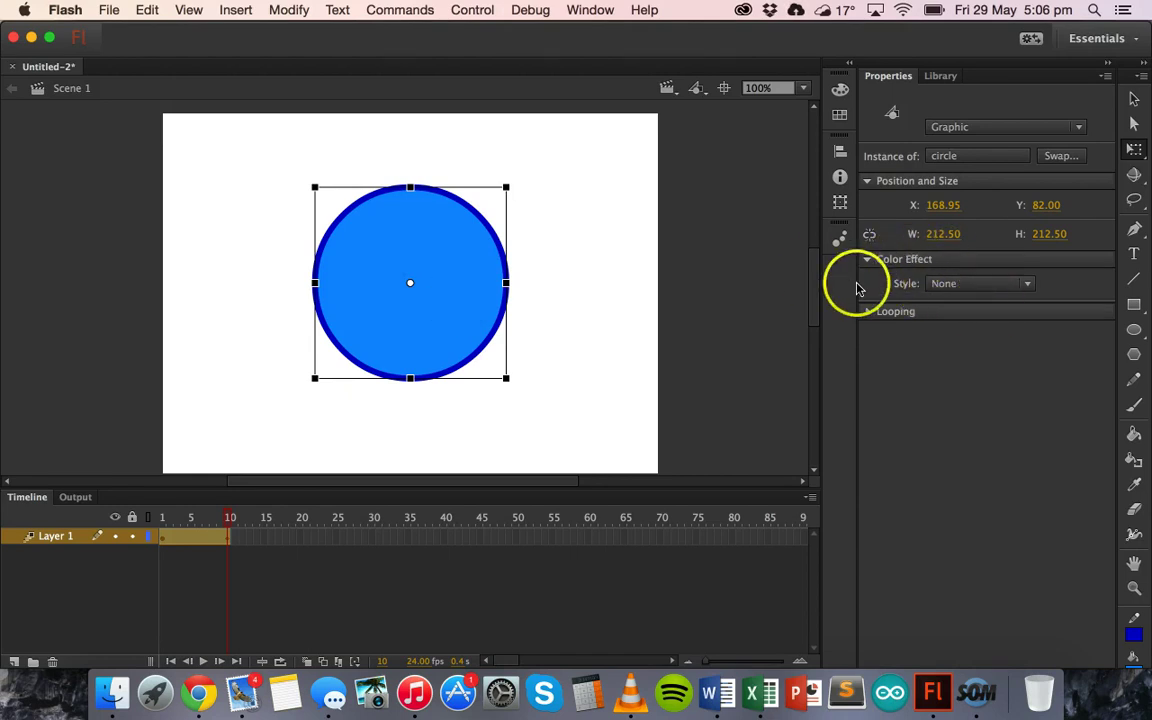
Give the frame-10 circle a 50% Alpha colour effect and scrub to preview the fade
left_click(1136, 100)
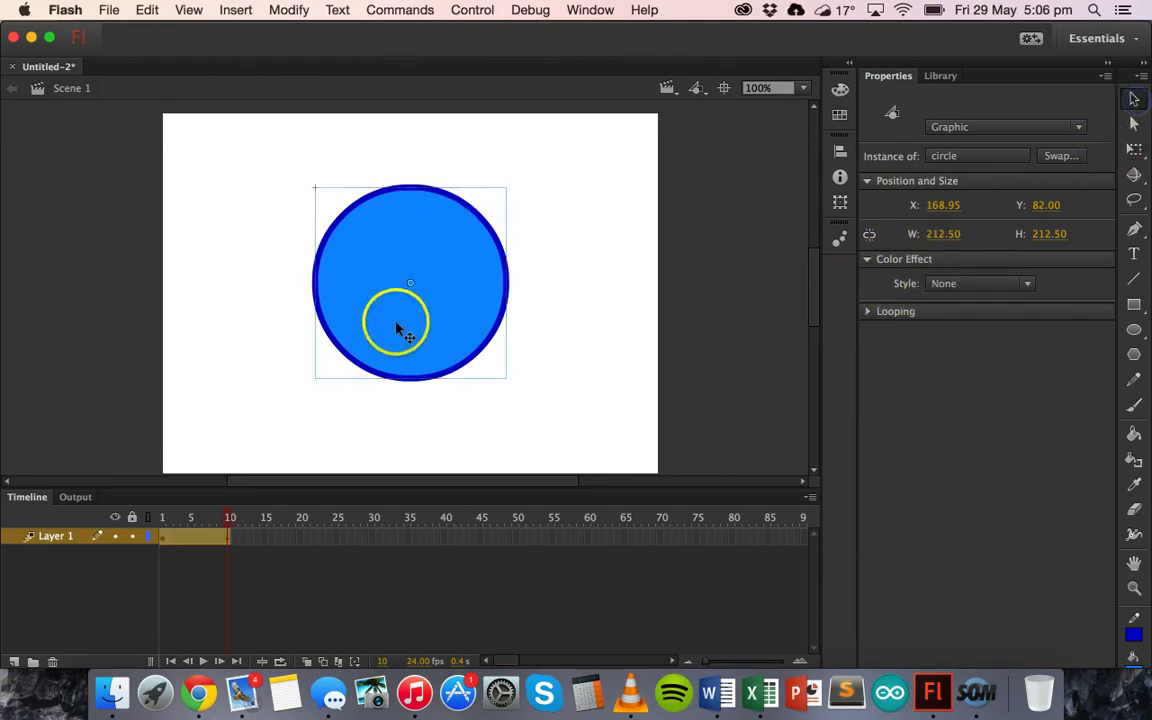
left_click(960, 286)
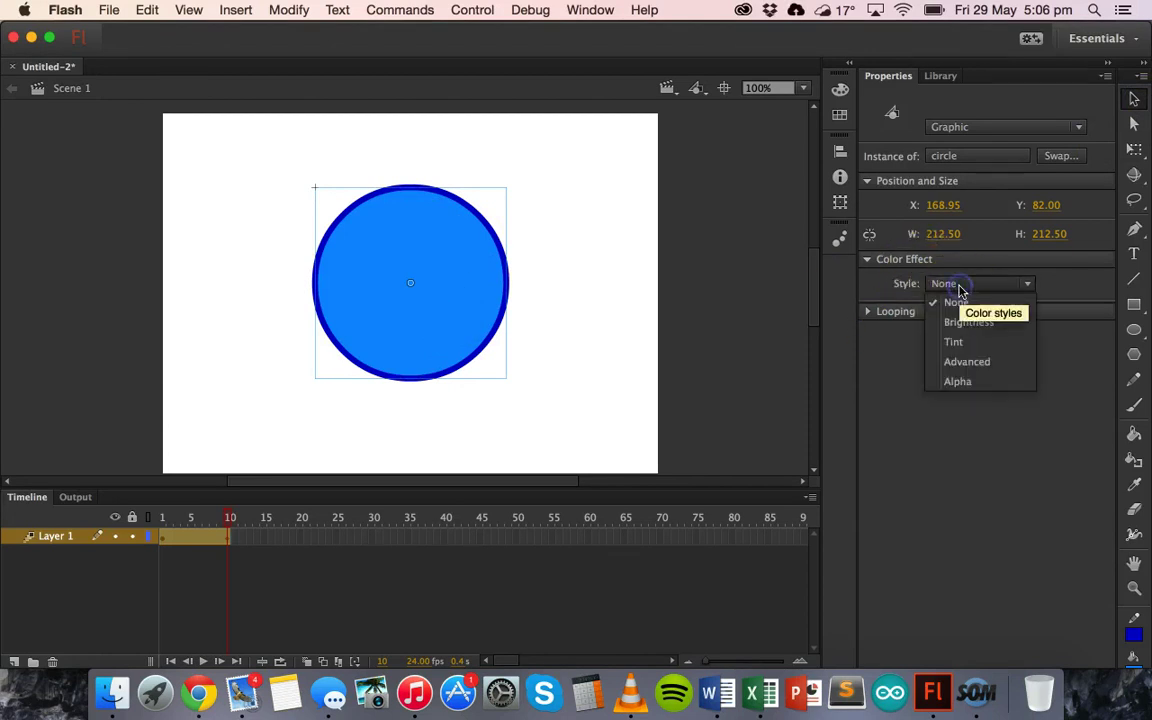
left_click(985, 383)
left_click_drag(985, 311, 983, 316)
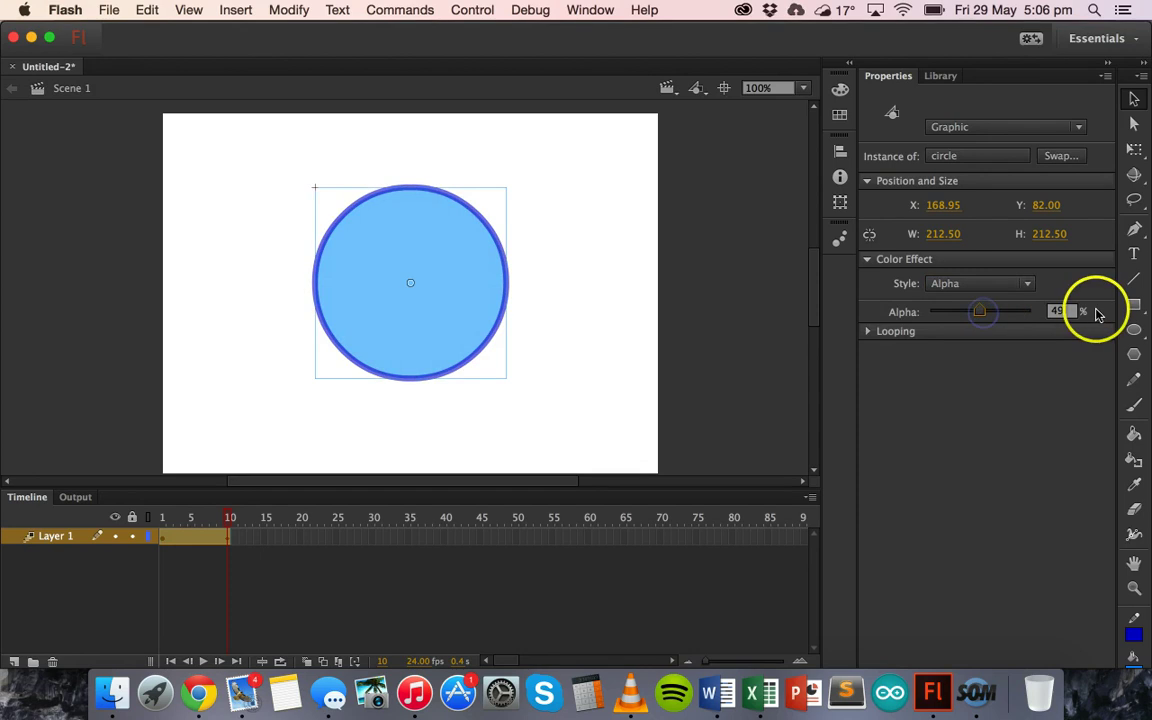
left_click(1072, 316)
type("50")
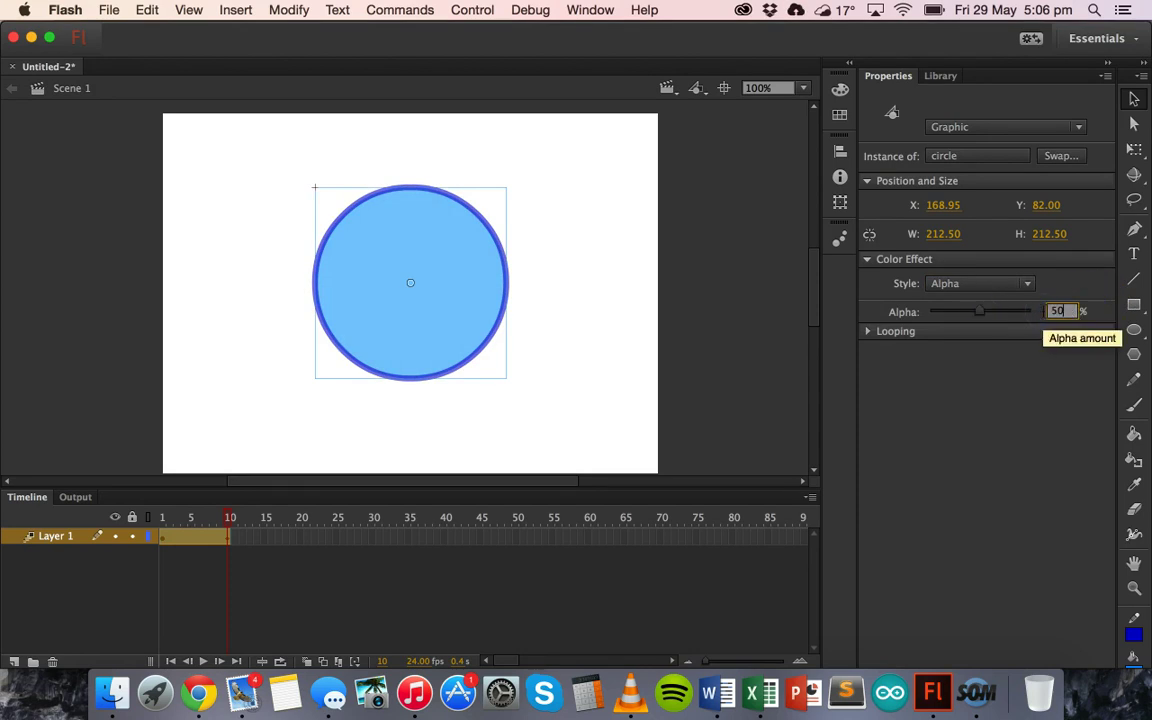
key("Return")
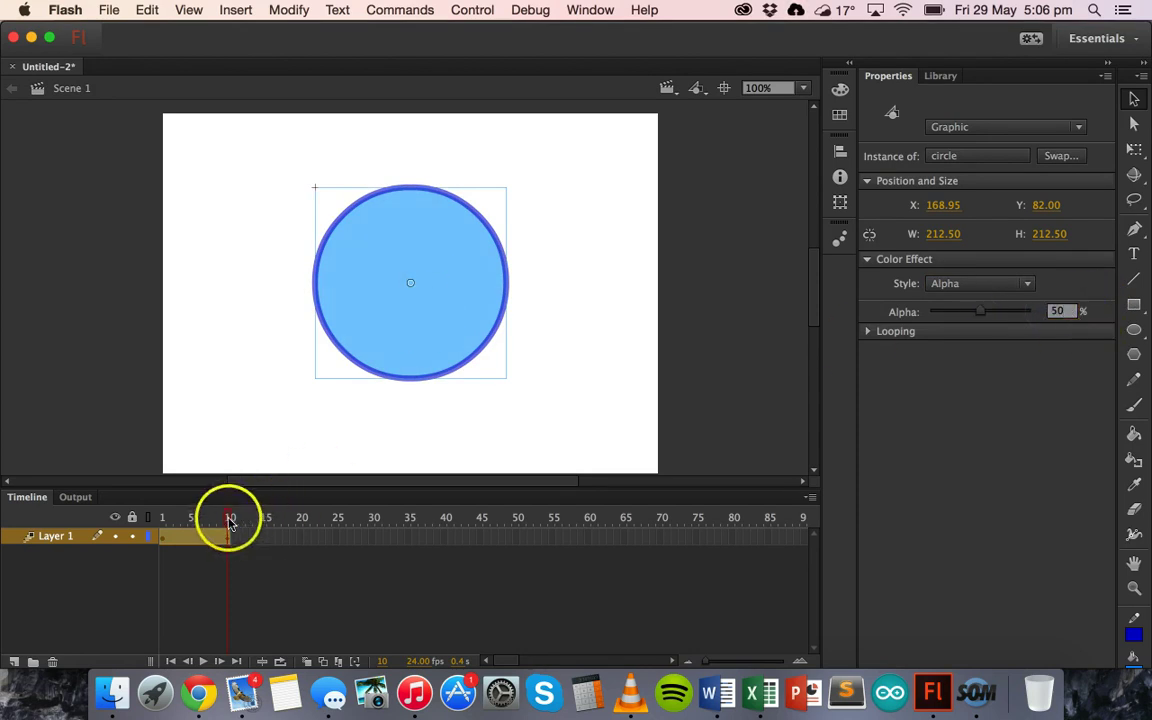
left_click_drag(230, 522, 121, 514)
Select Layer 1's 10-frame tween span and bring up its context menu
left_click(404, 424)
left_click(172, 446)
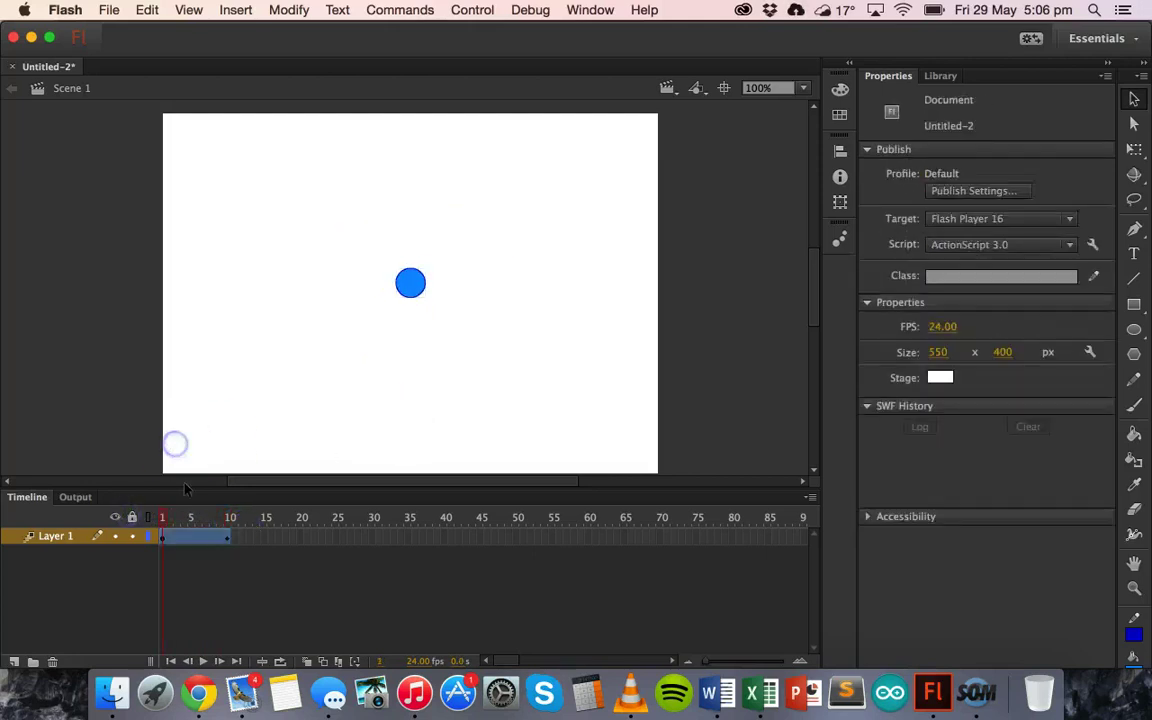
left_click(165, 540)
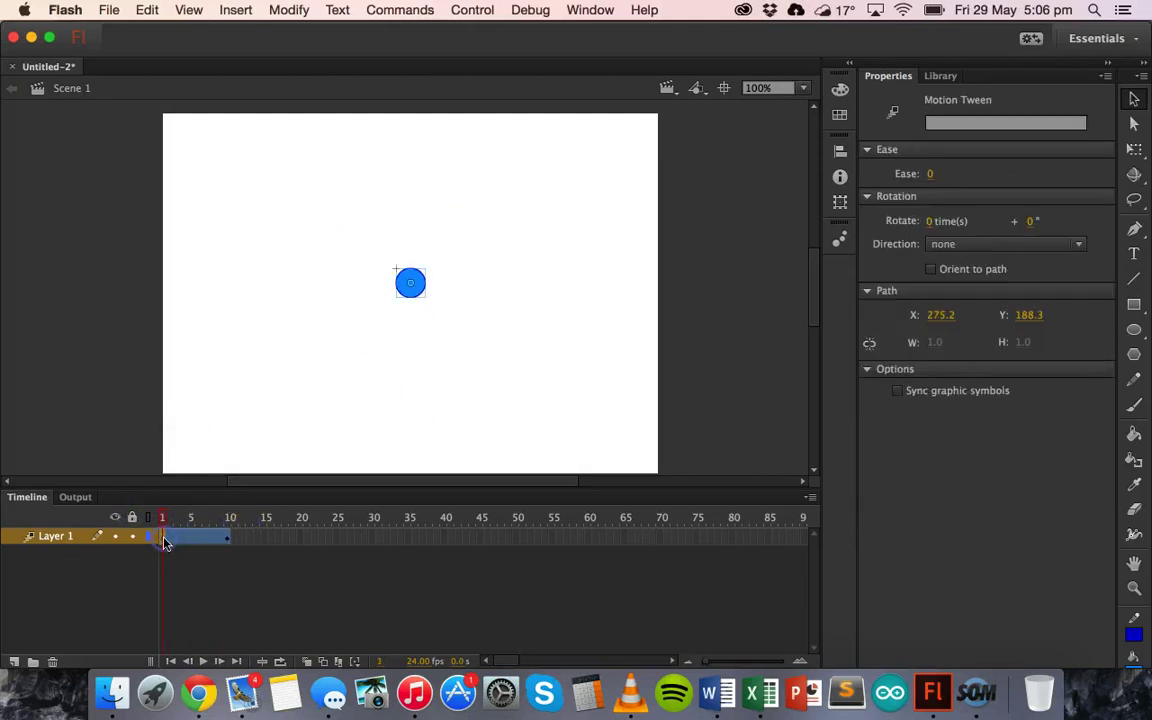
mouse_move(229, 536)
left_mouse_down()
mouse_move(247, 533)
mouse_move(227, 545)
left_mouse_up()
left_click(226, 542)
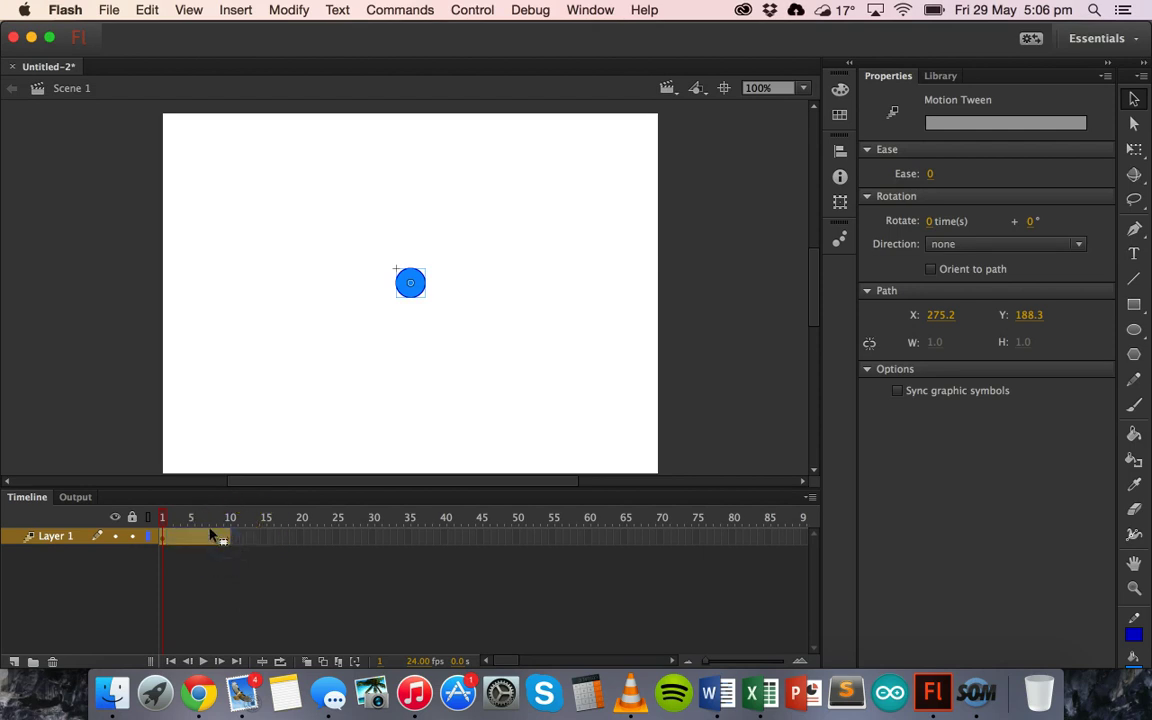
right_click(199, 541)
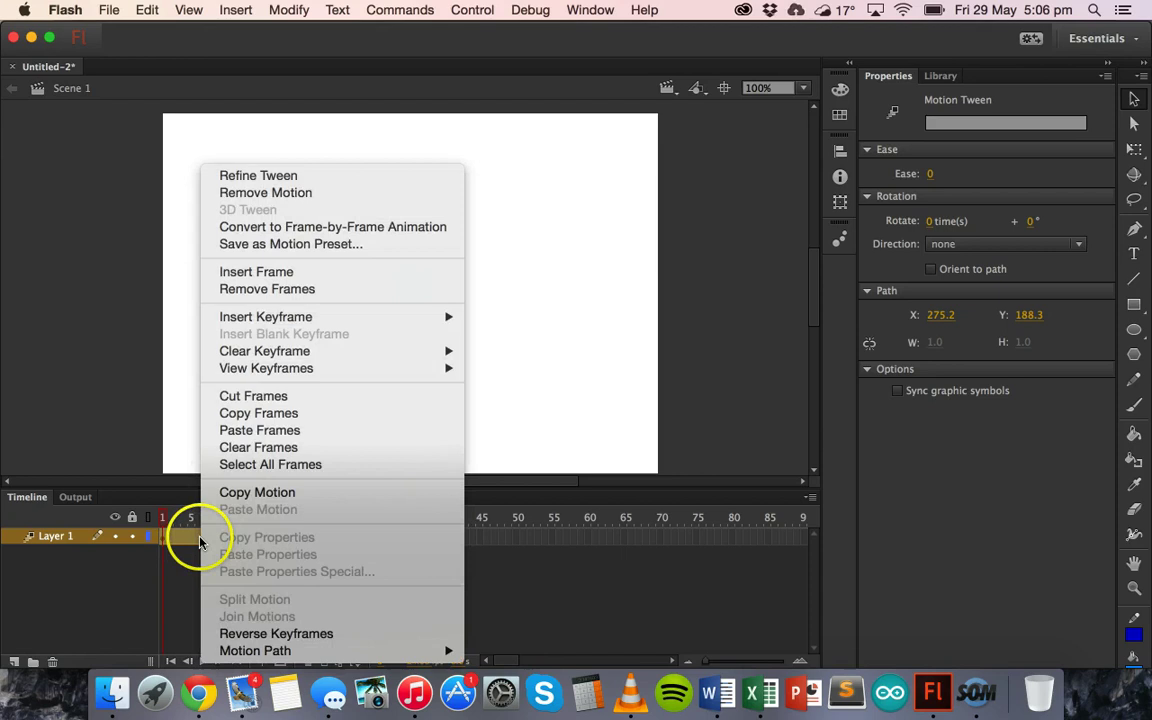
Copy the tween frames, paste them at frame 4 on new Layer 2, and end them at frame 14
left_click(270, 414)
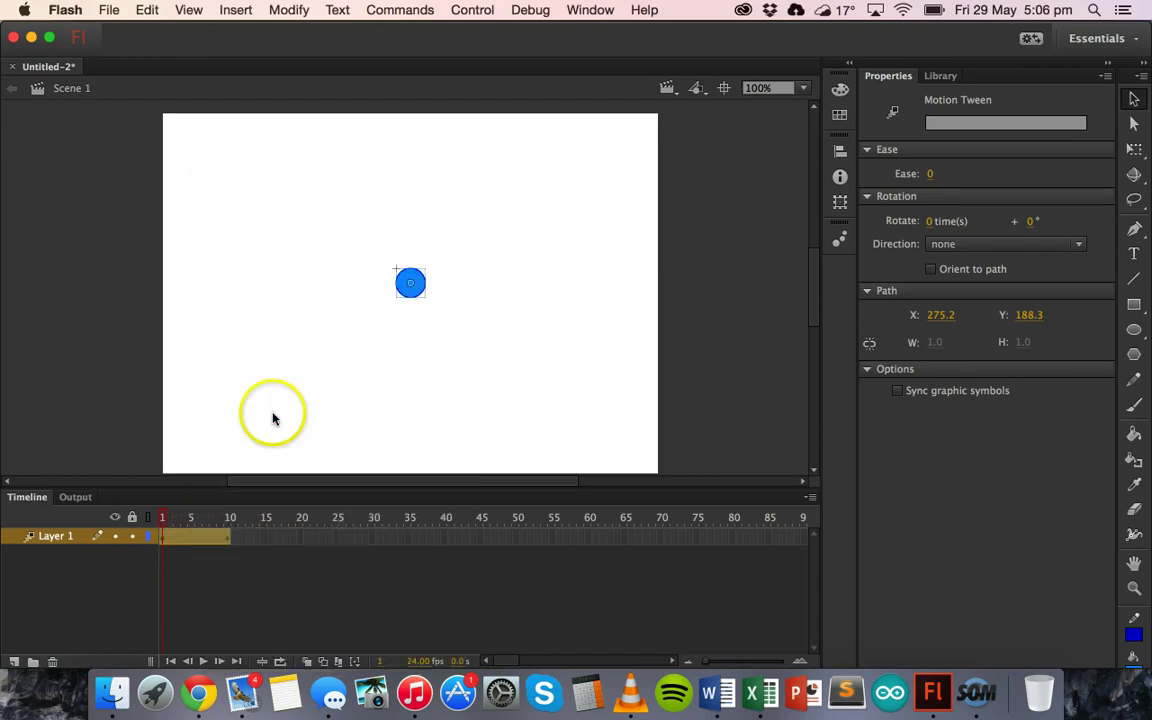
left_click(15, 662)
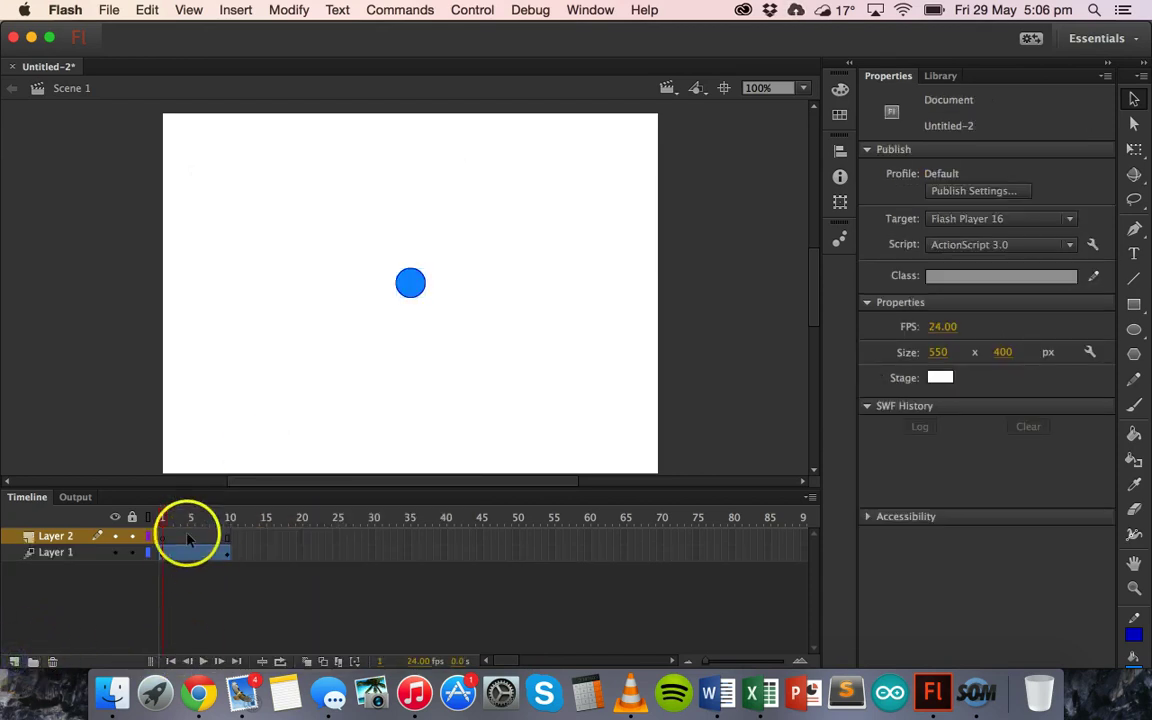
left_click(186, 538)
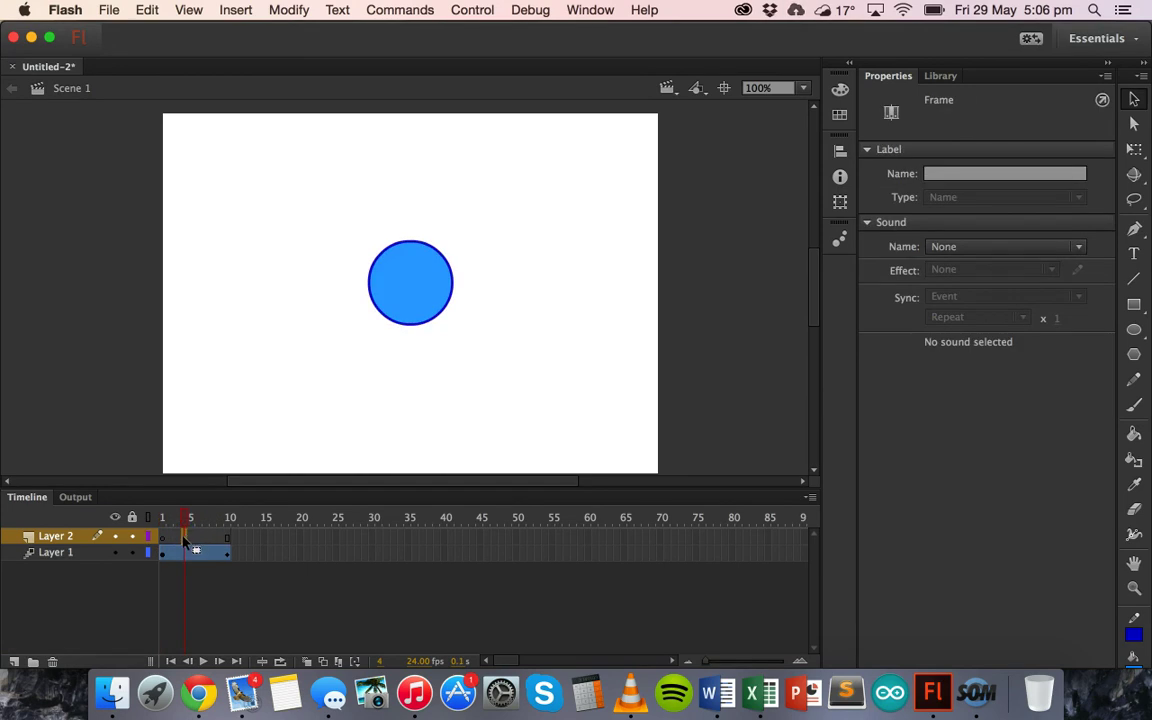
left_click_drag(201, 553, 187, 540)
right_click(186, 540)
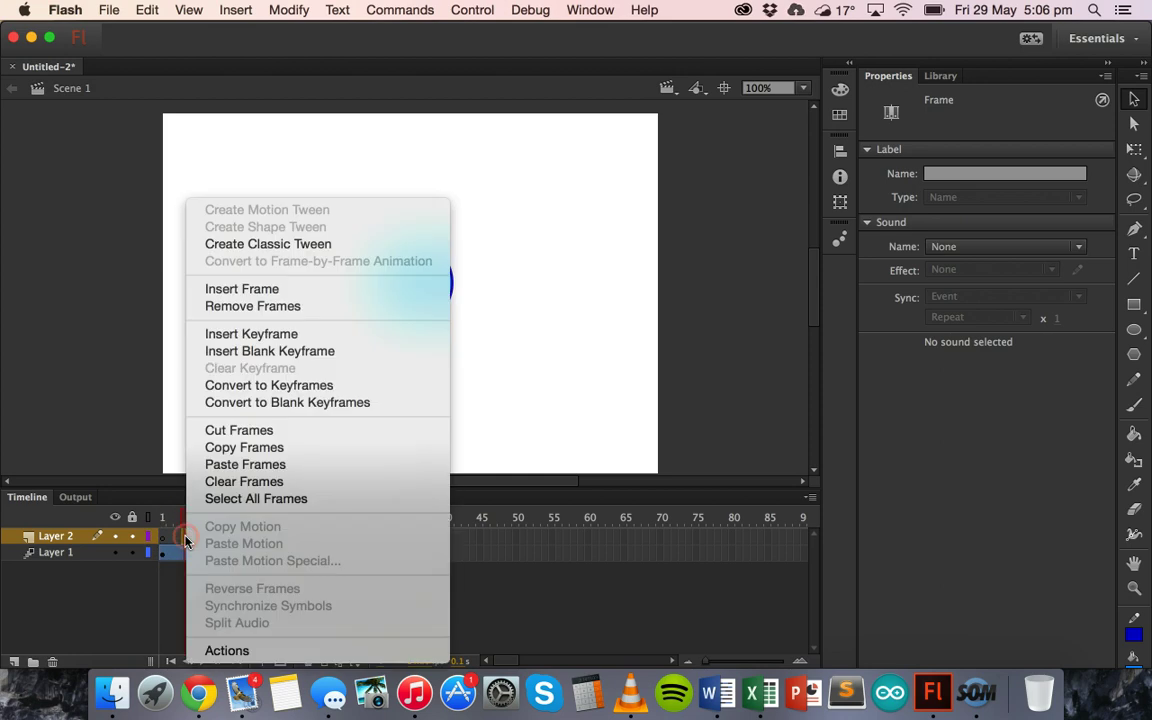
left_click(279, 465)
left_click_drag(213, 548, 296, 534)
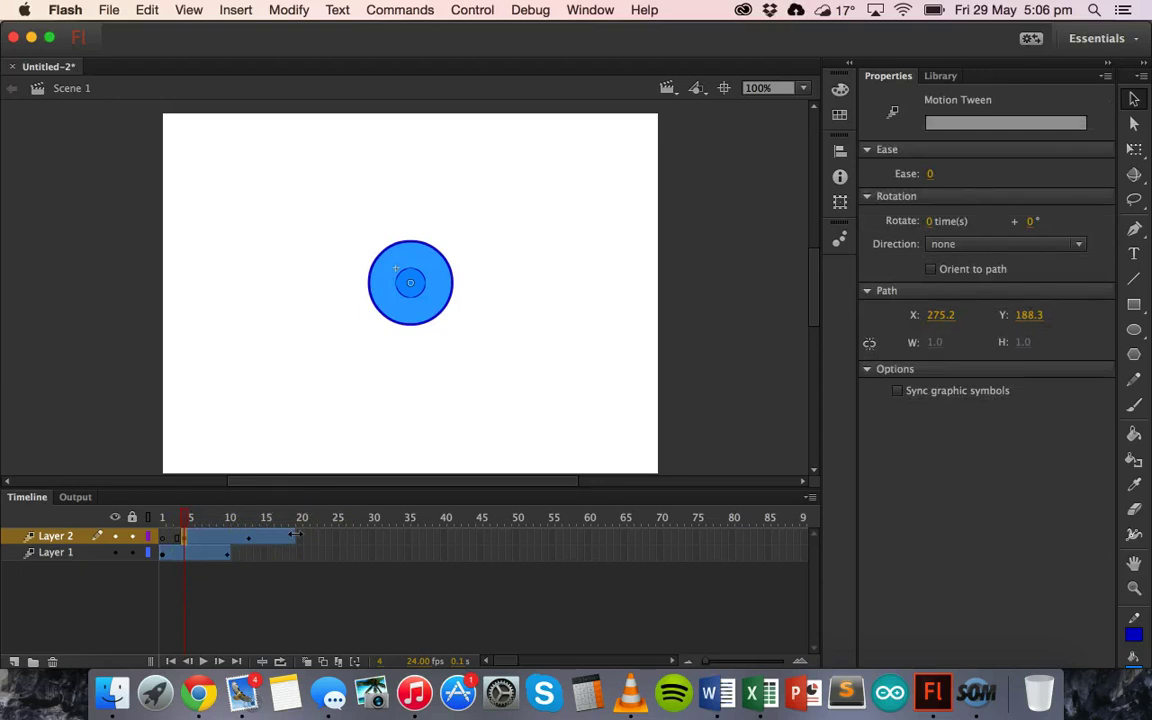
left_click_drag(159, 548, 294, 533)
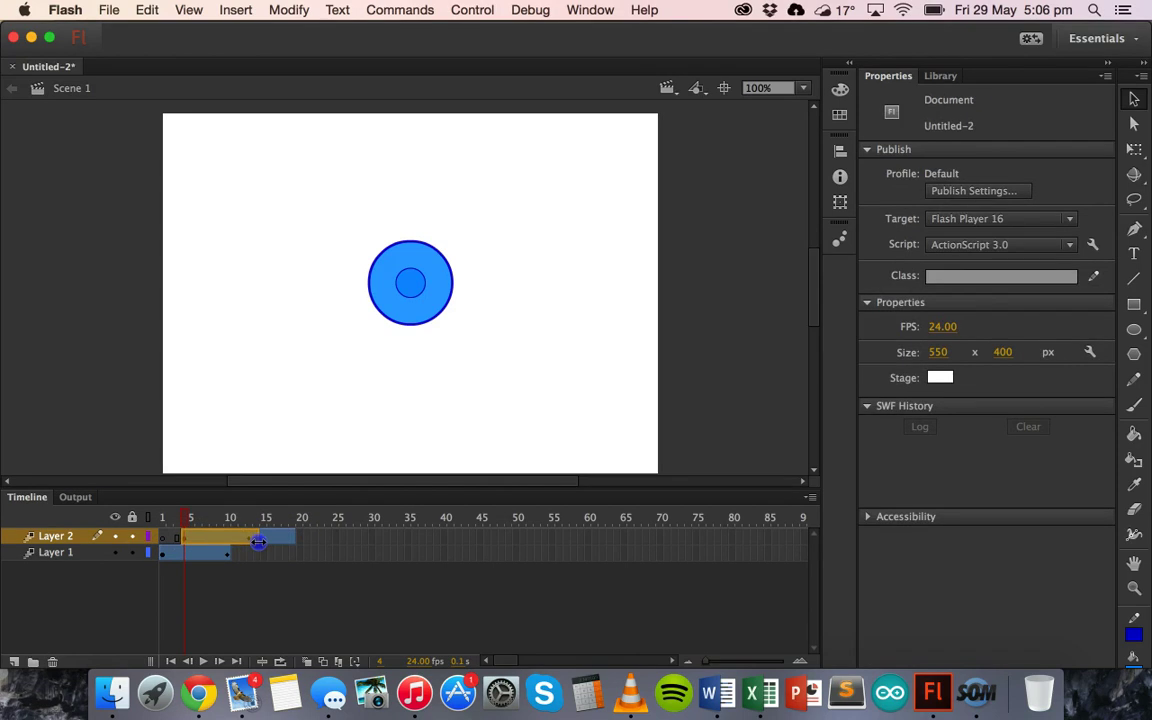
left_click(258, 541)
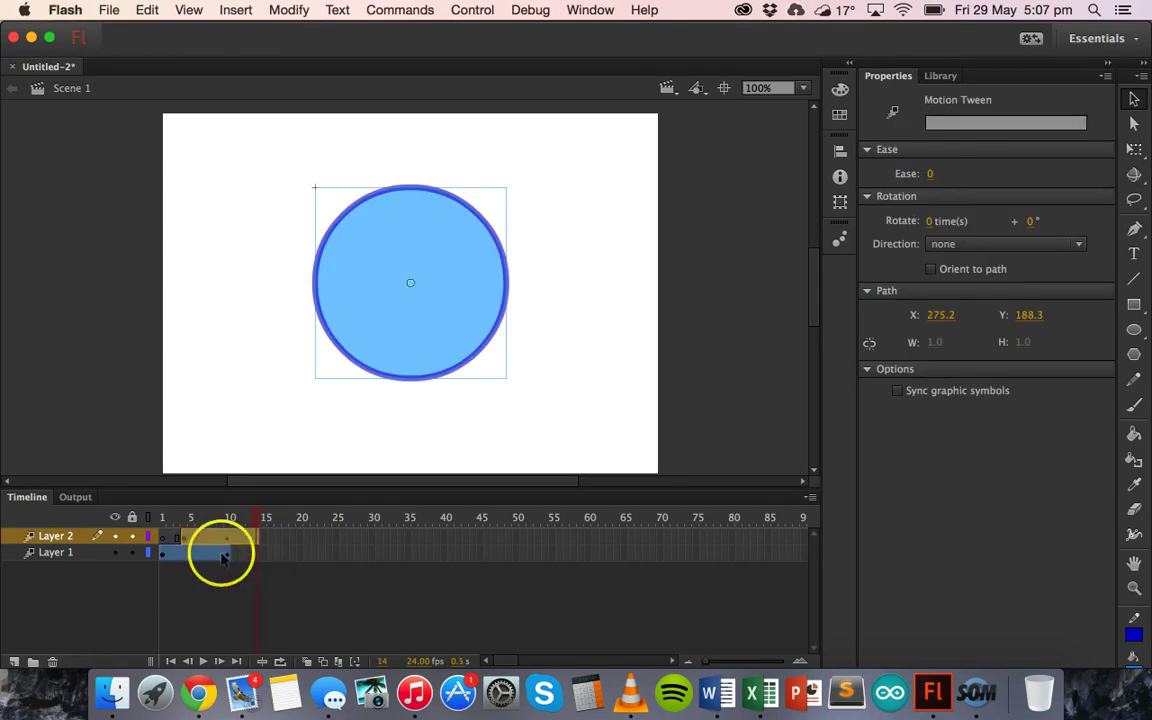
Paste the circle tween at frame 8 on new Layer 3, trimmed to end near frame 18
left_click(15, 662)
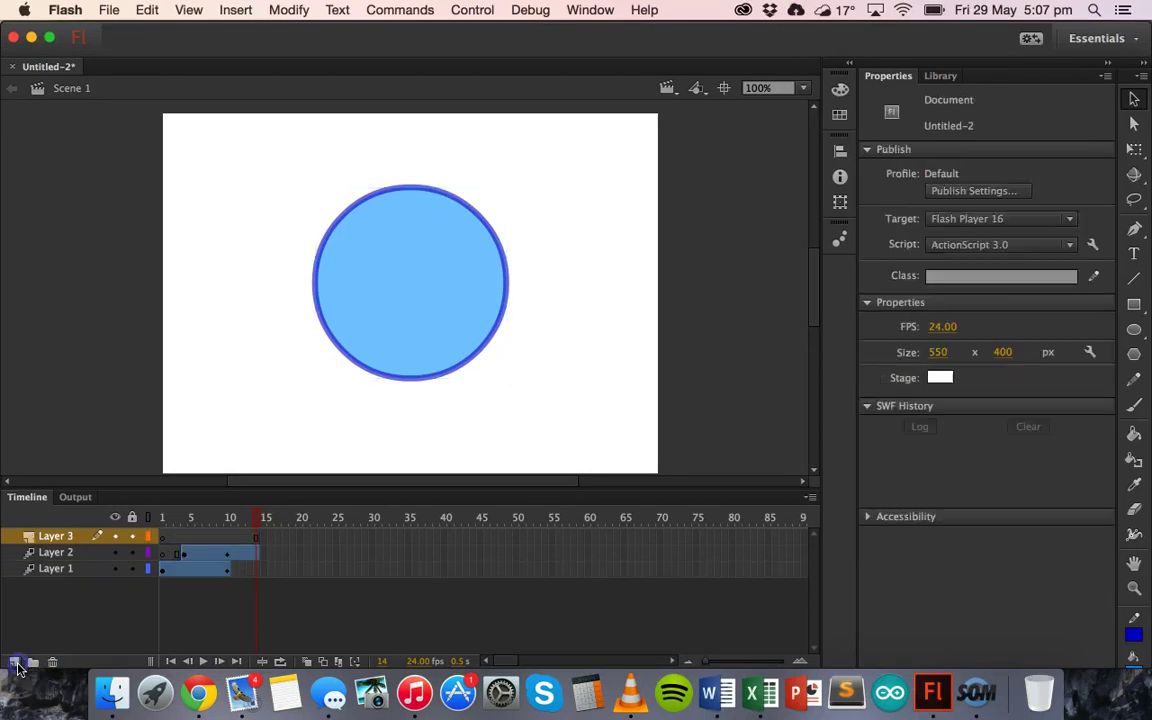
left_click(221, 538)
left_click_drag(219, 541, 213, 541)
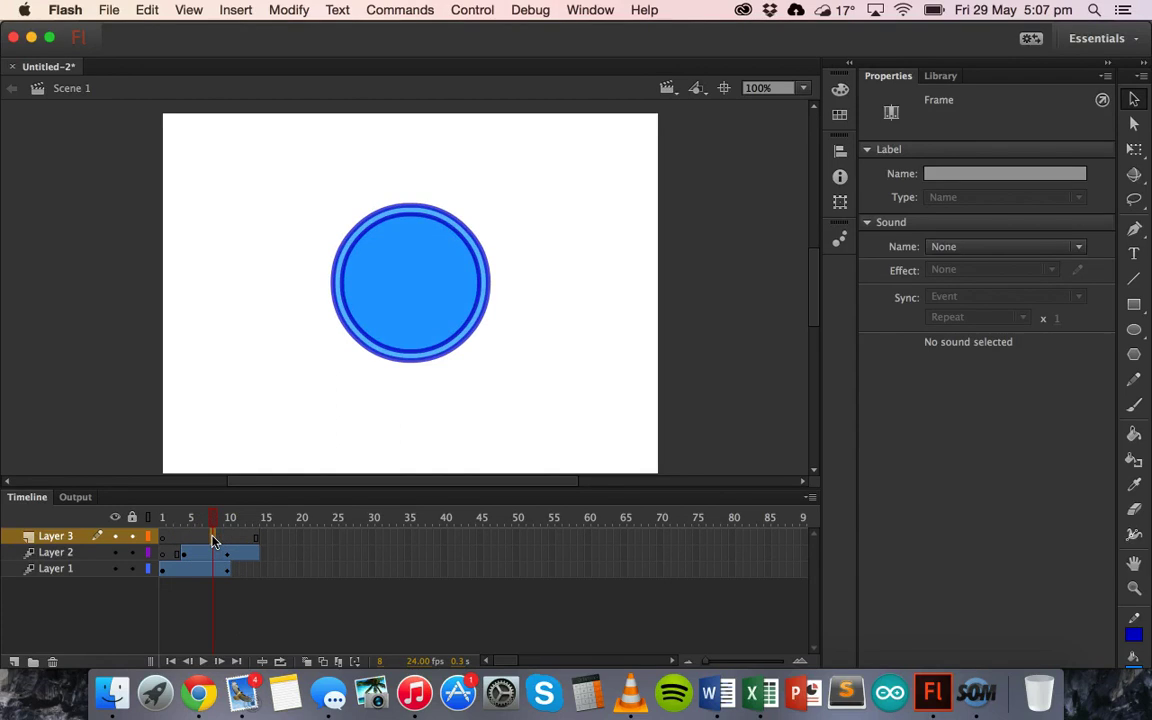
right_click(213, 541)
left_click(302, 466)
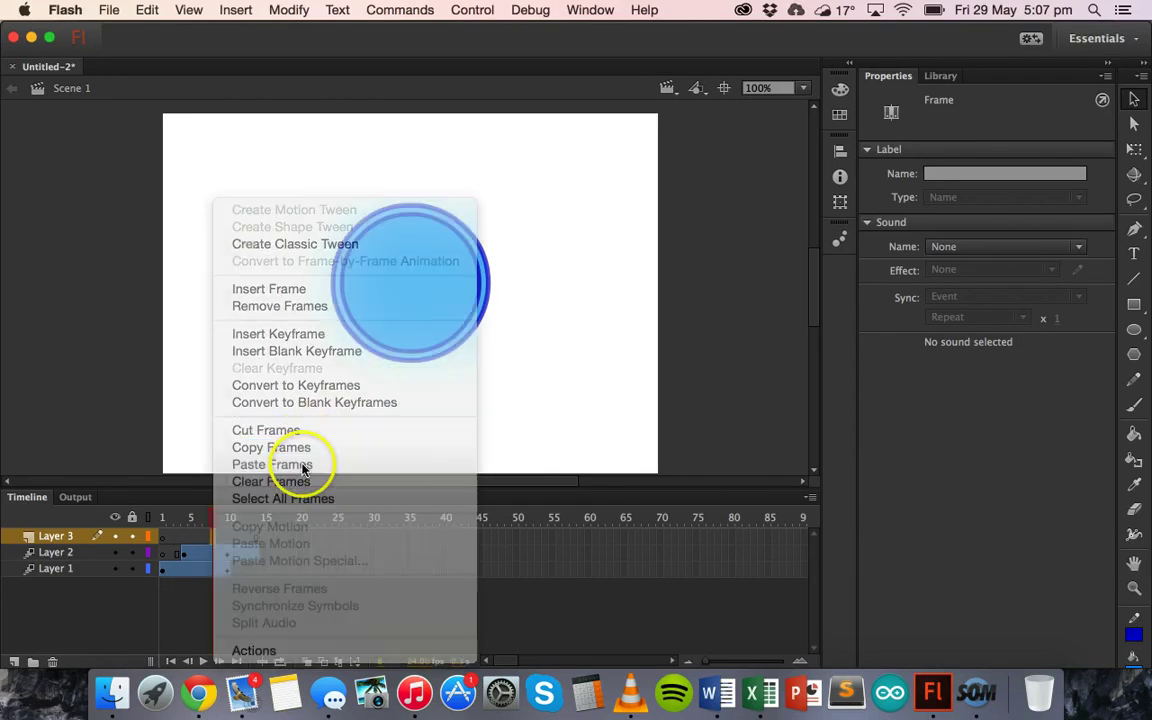
left_click(323, 537)
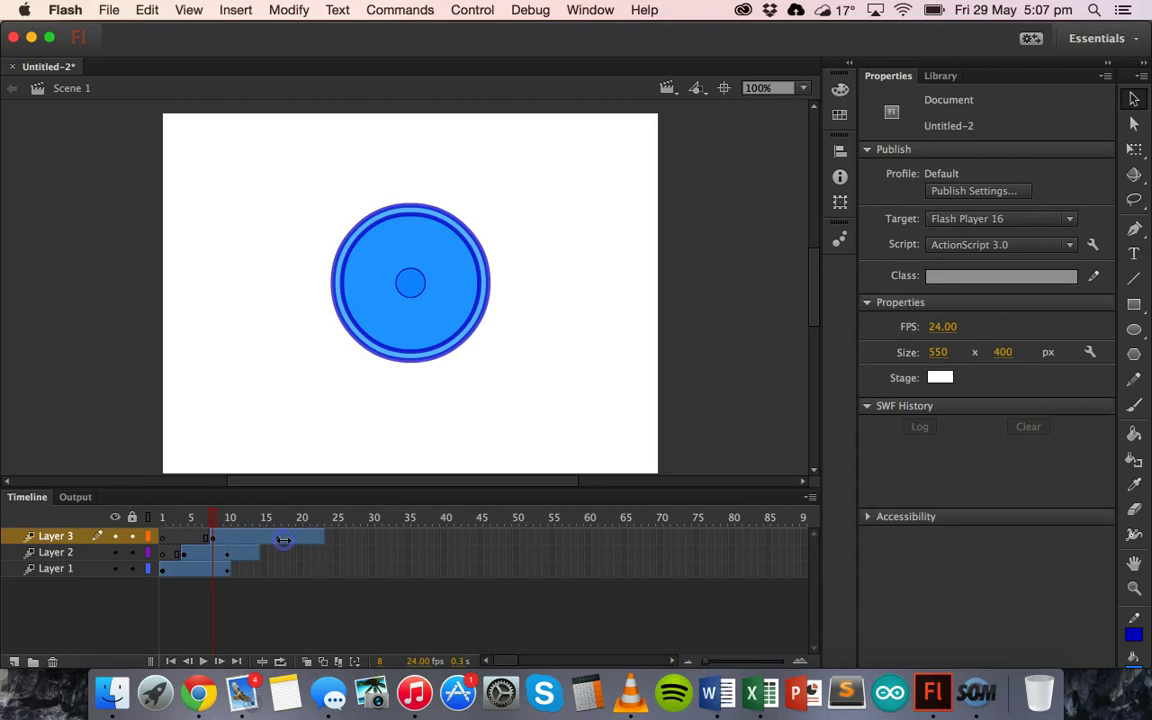
left_click_drag(284, 540, 286, 540)
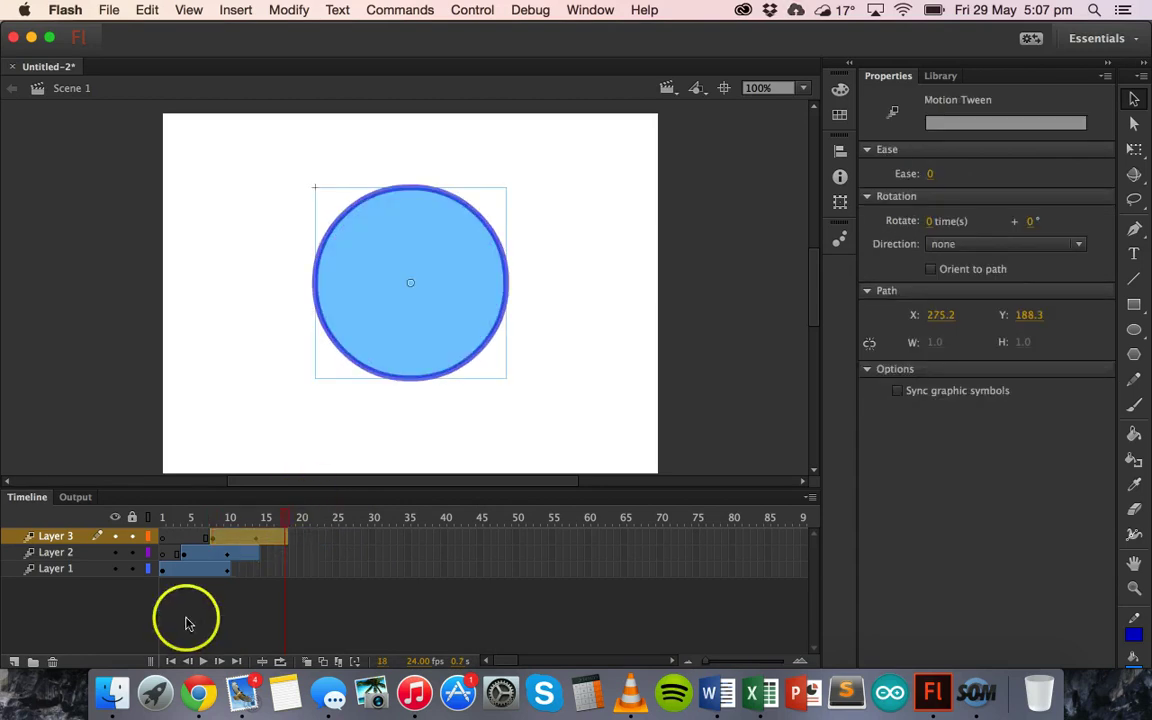
left_click(133, 234)
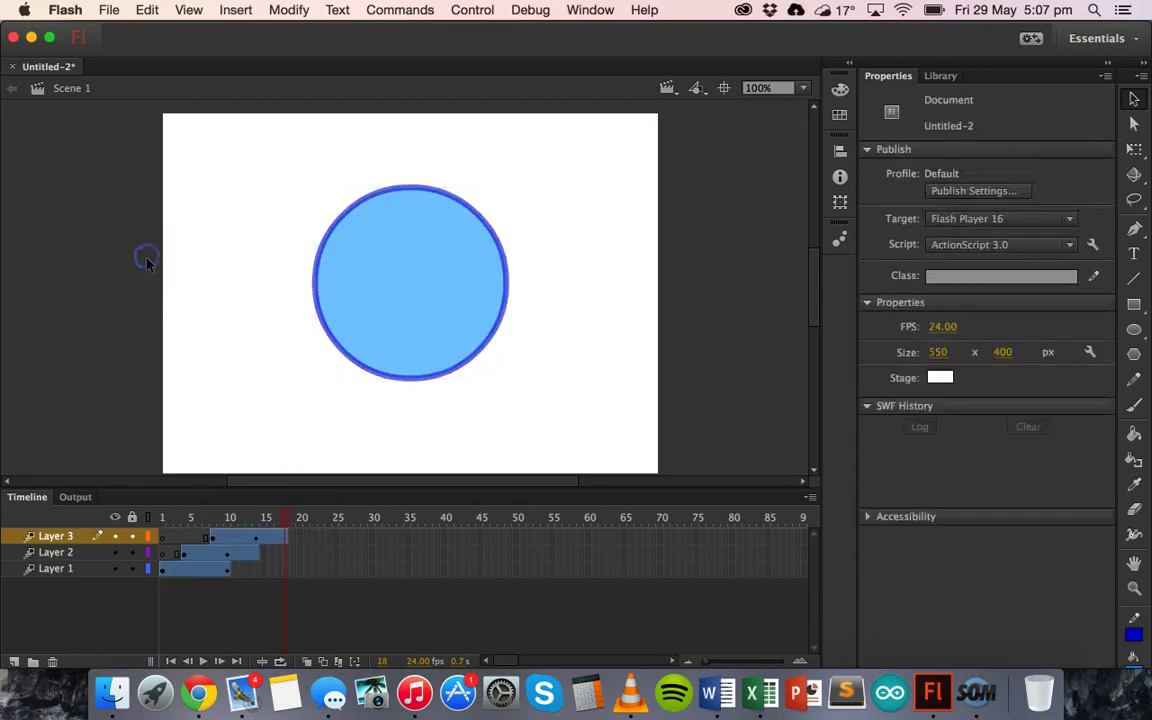
left_click(202, 662)
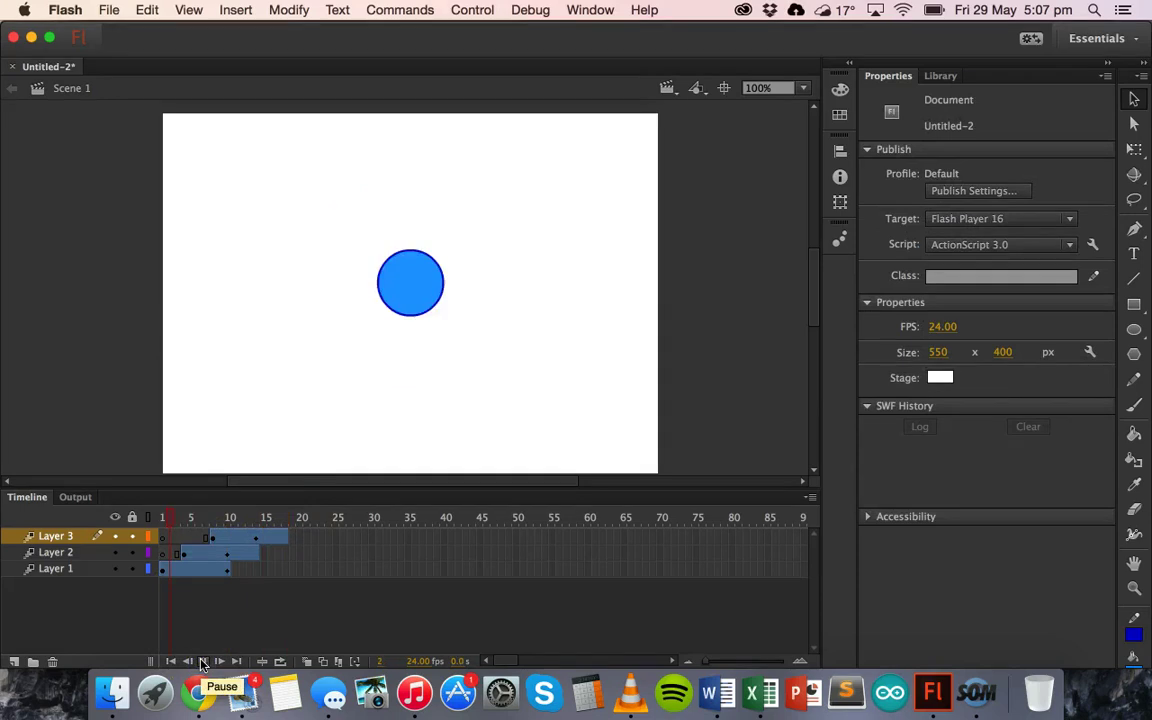
left_click(202, 662)
left_click(202, 662)
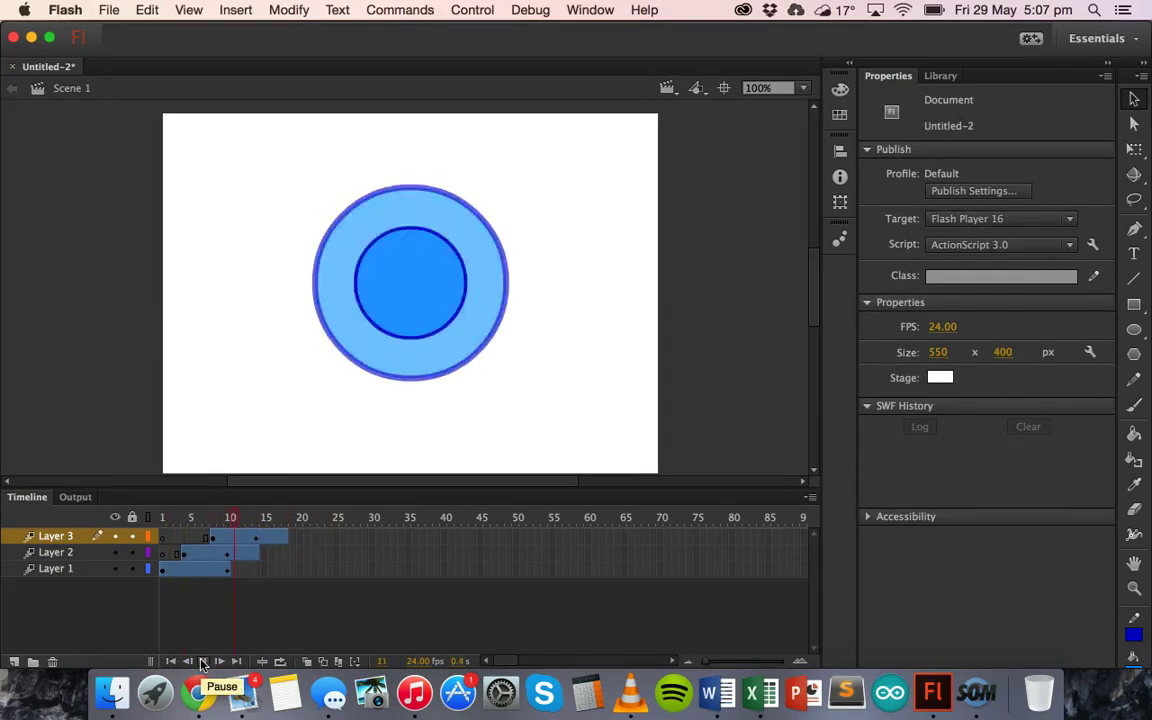
left_click_drag(233, 538, 200, 570)
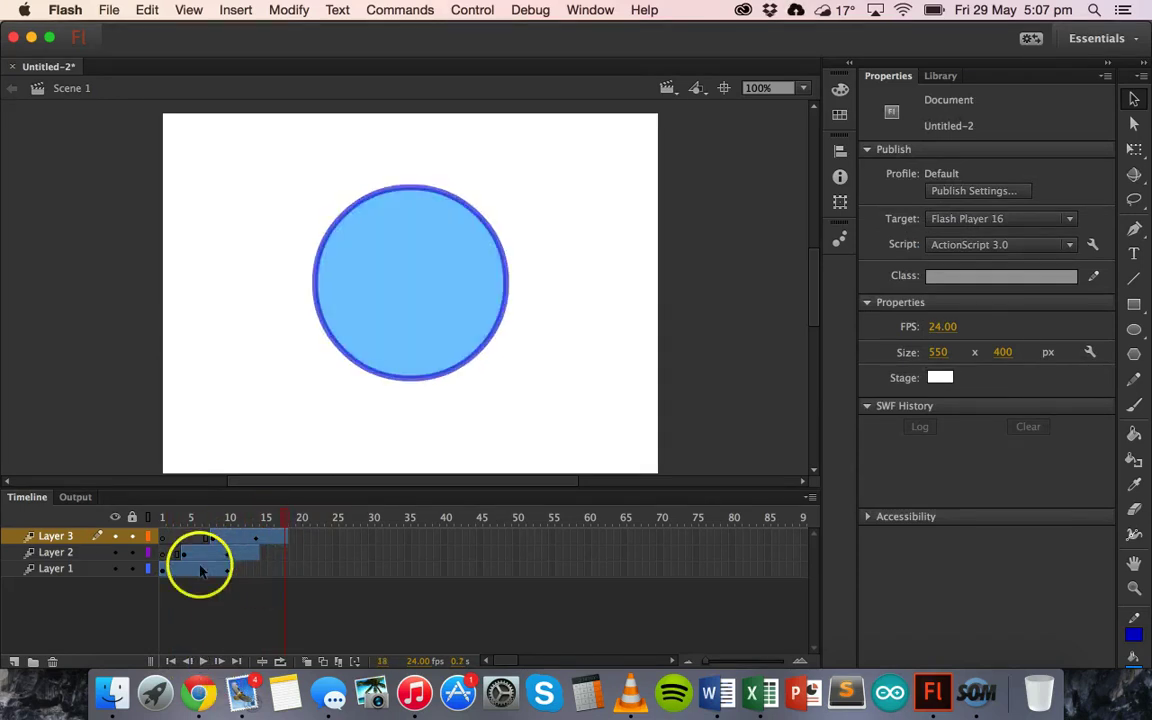
left_click_drag(285, 504, 162, 526)
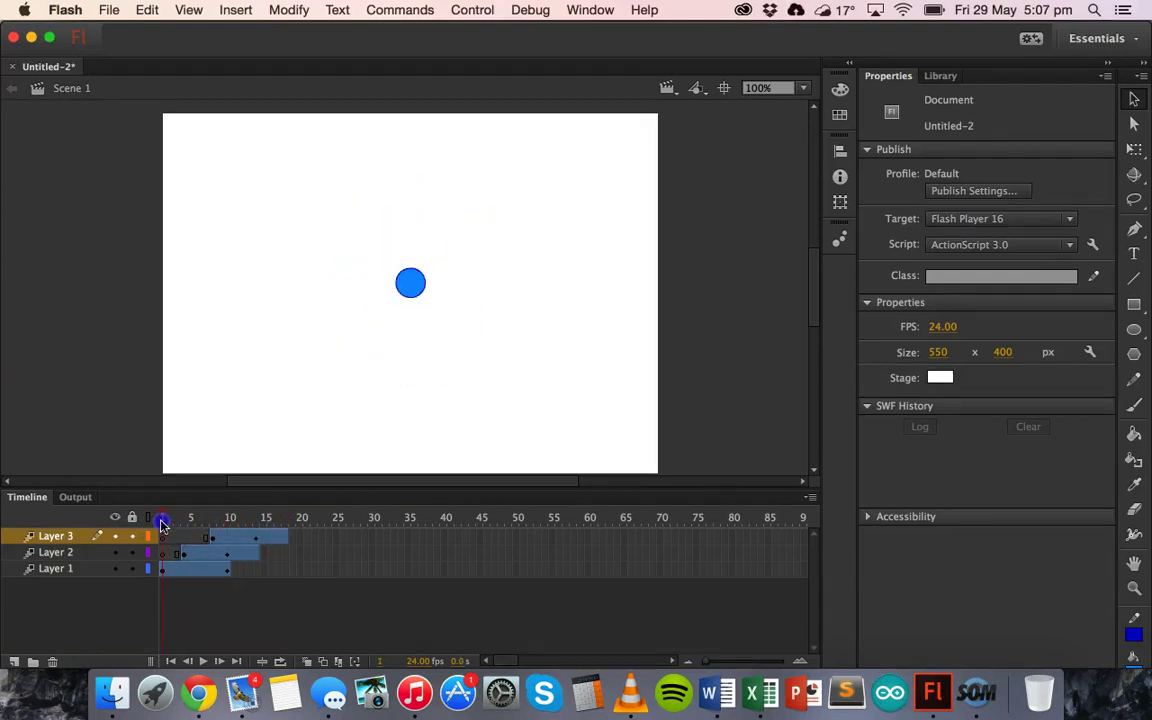
Paste the circle tween at frame 12 on new Layer 4, shortened to end near frame 22
left_click(15, 662)
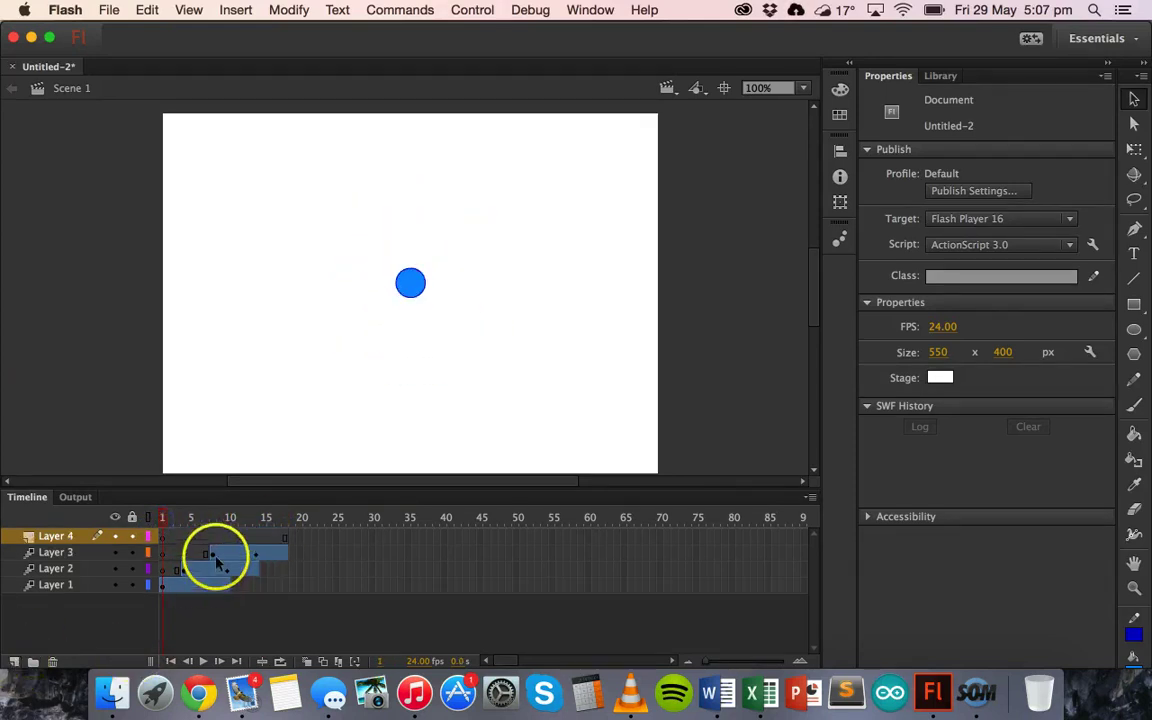
left_click(245, 538)
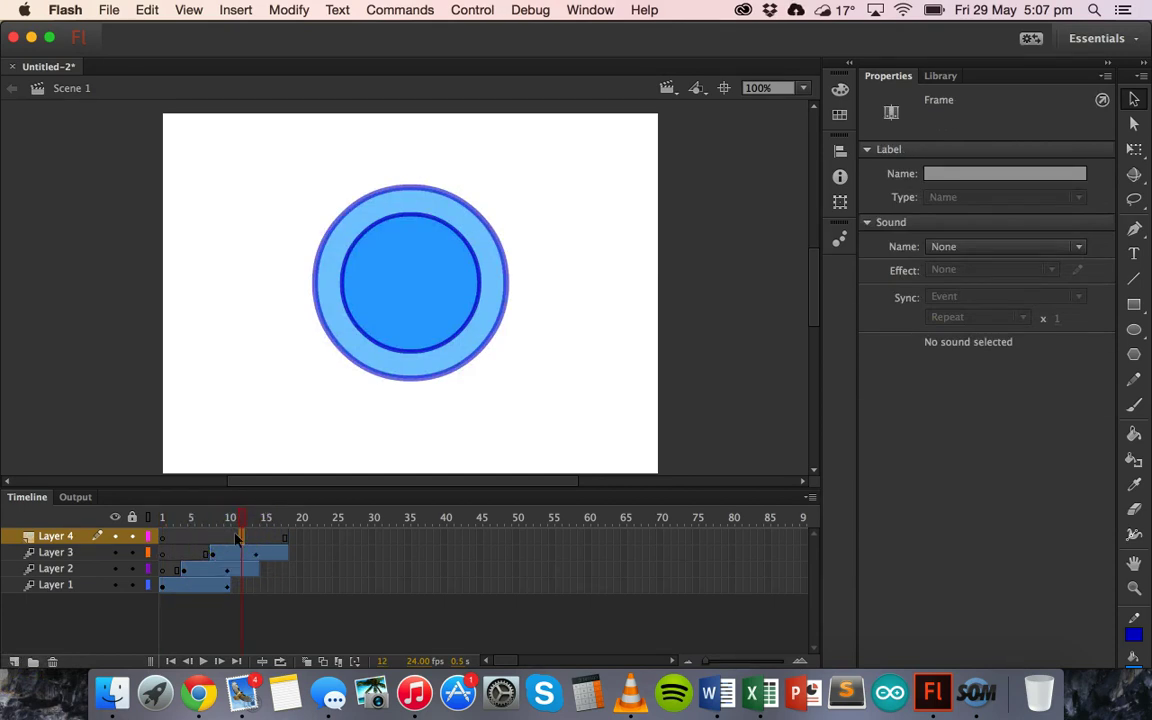
mouse_move(236, 538)
left_mouse_down()
mouse_move(213, 538)
mouse_move(240, 540)
left_mouse_up()
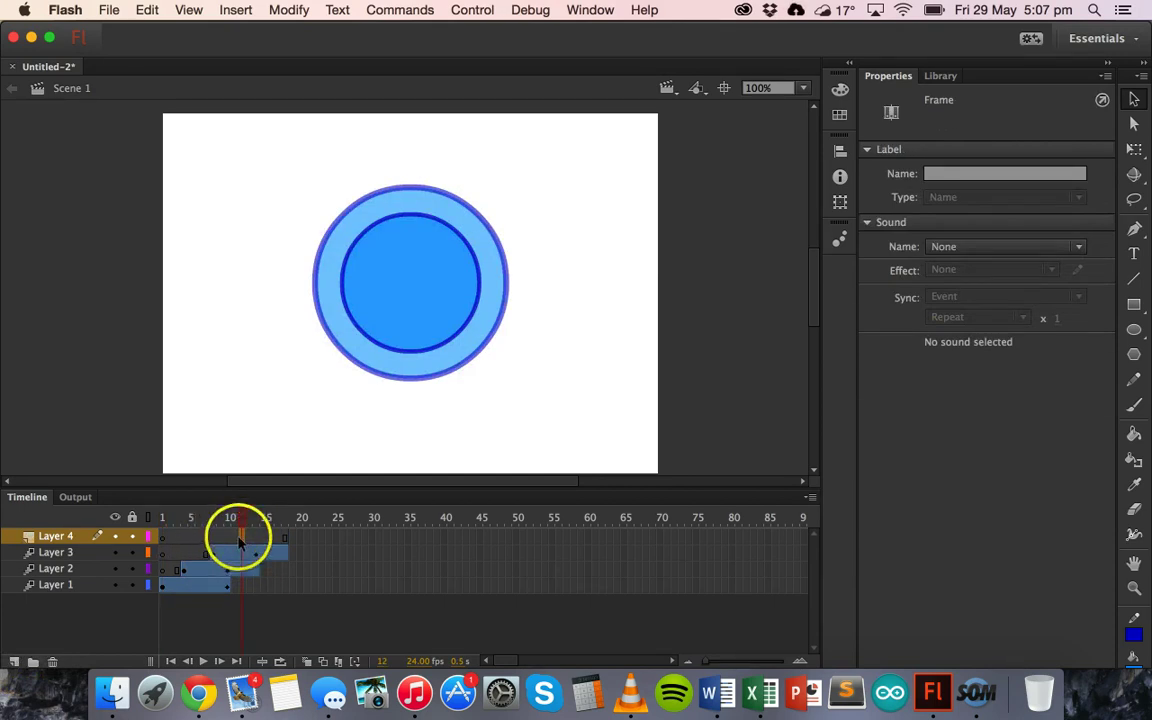
right_click(241, 540)
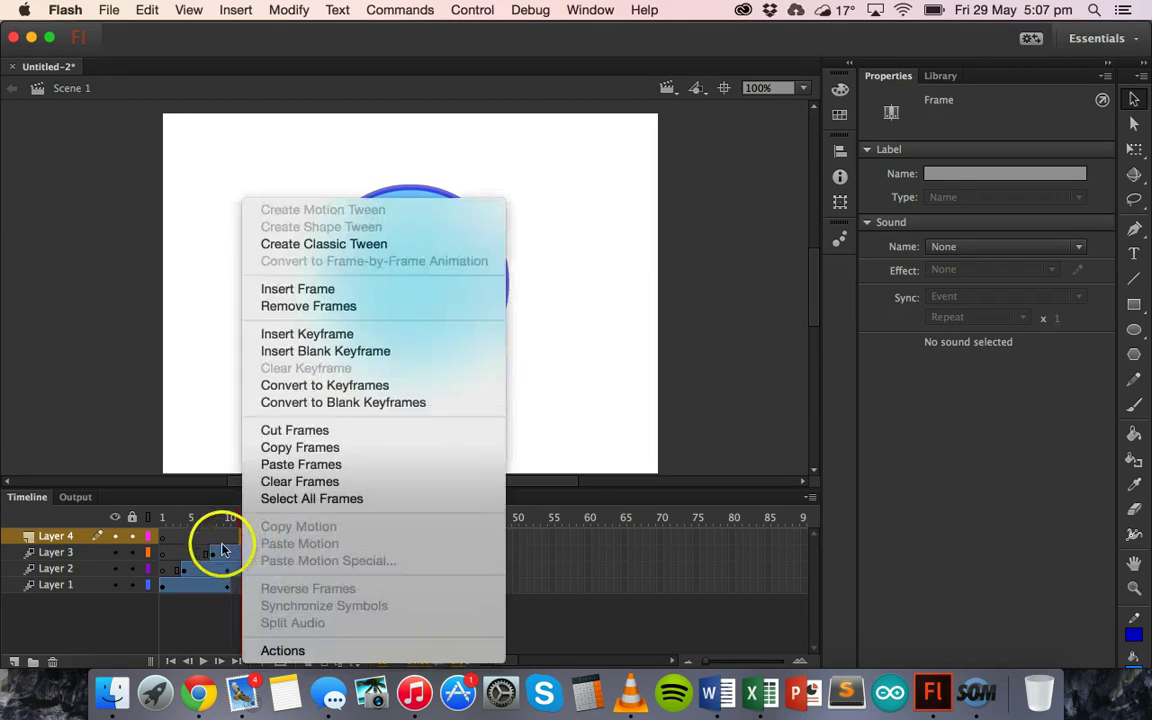
left_click(229, 540)
left_click(241, 540)
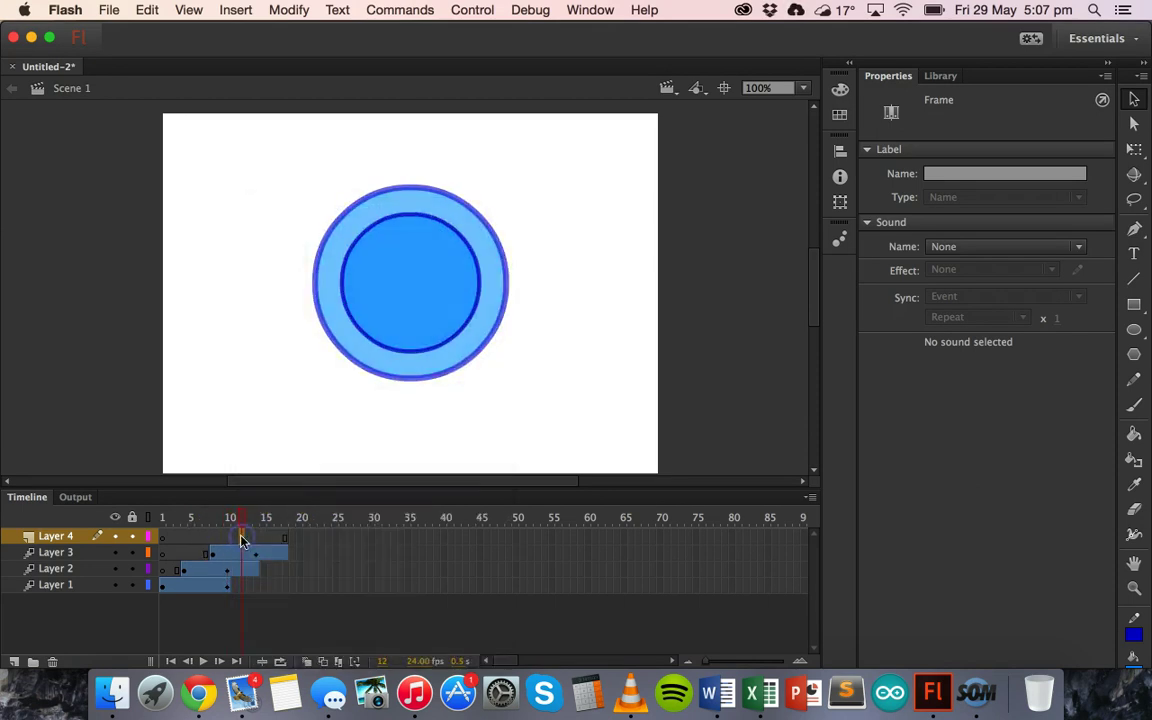
right_click(241, 540)
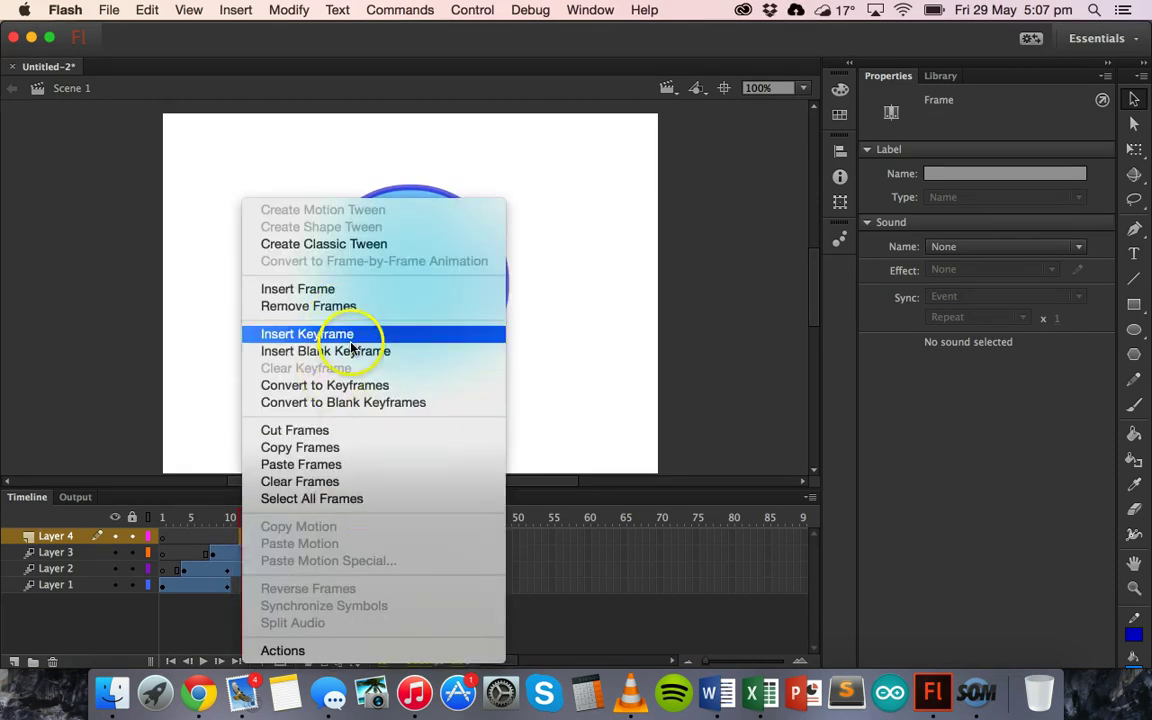
left_click(326, 465)
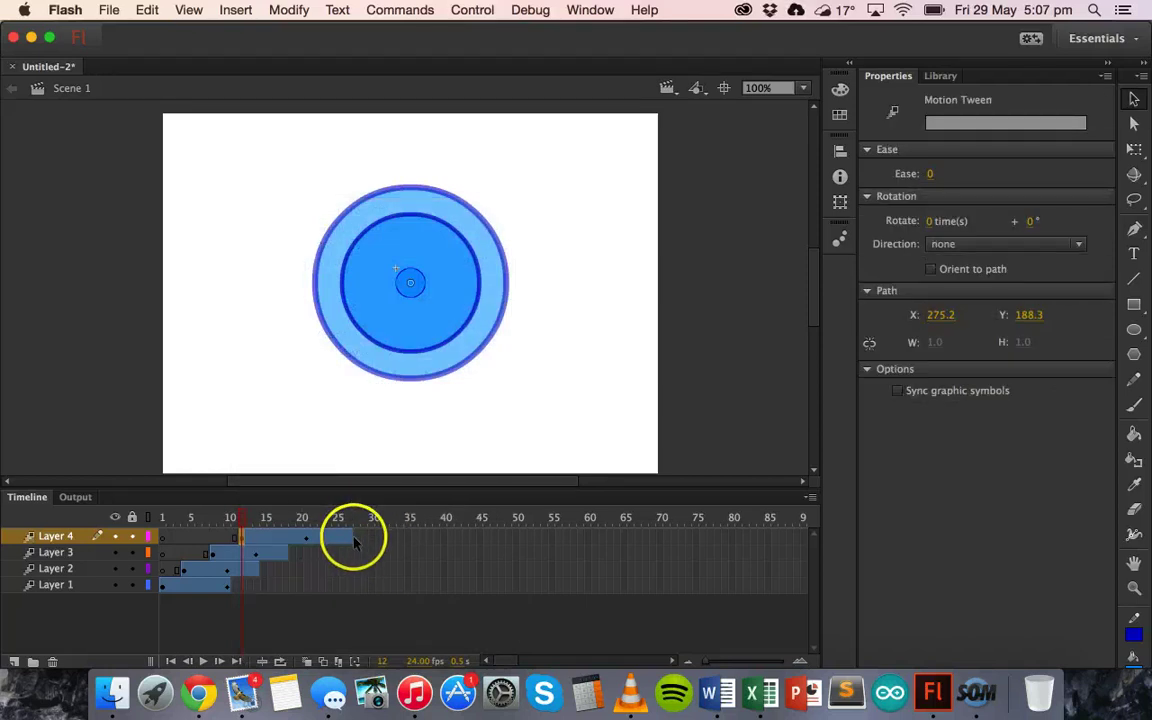
left_click_drag(354, 541, 315, 541)
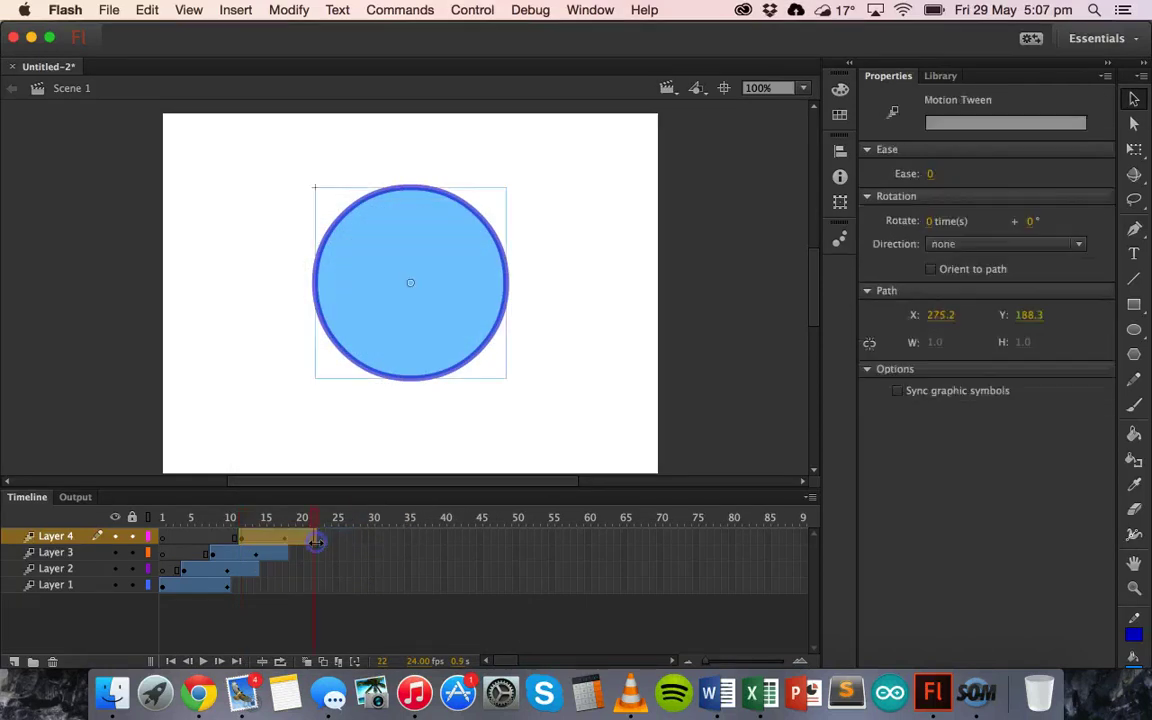
left_click(204, 662)
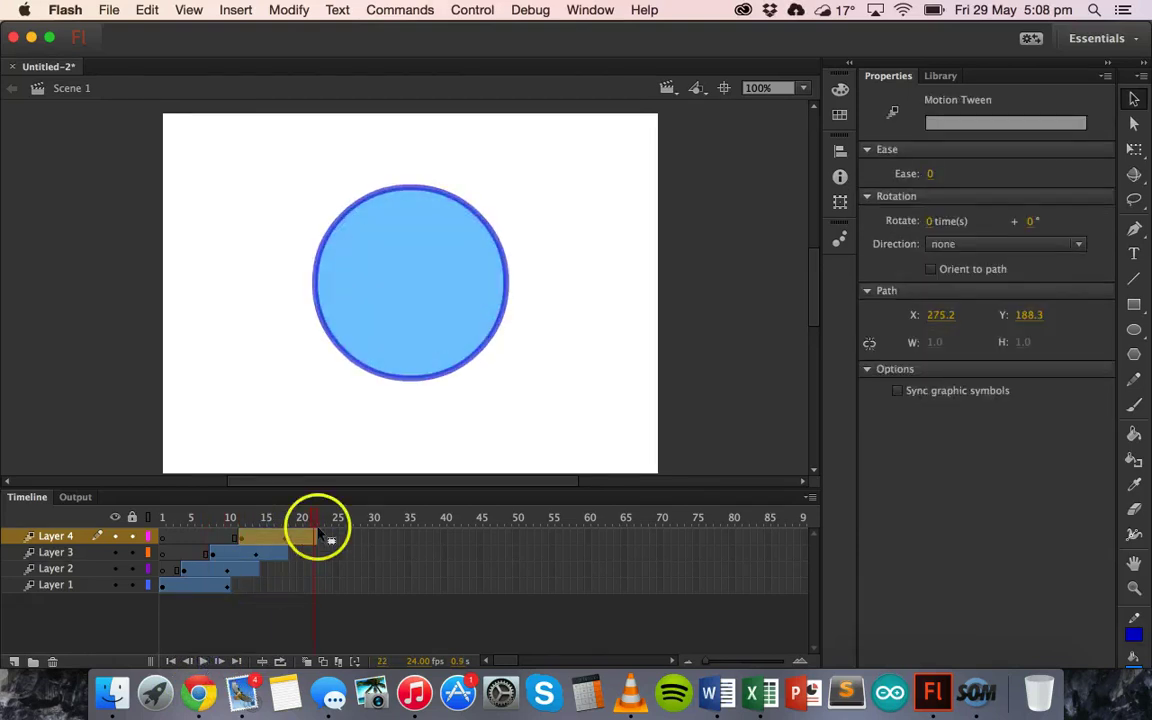
mouse_move(318, 537)
left_mouse_down()
mouse_move(170, 530)
mouse_move(313, 537)
left_mouse_up()
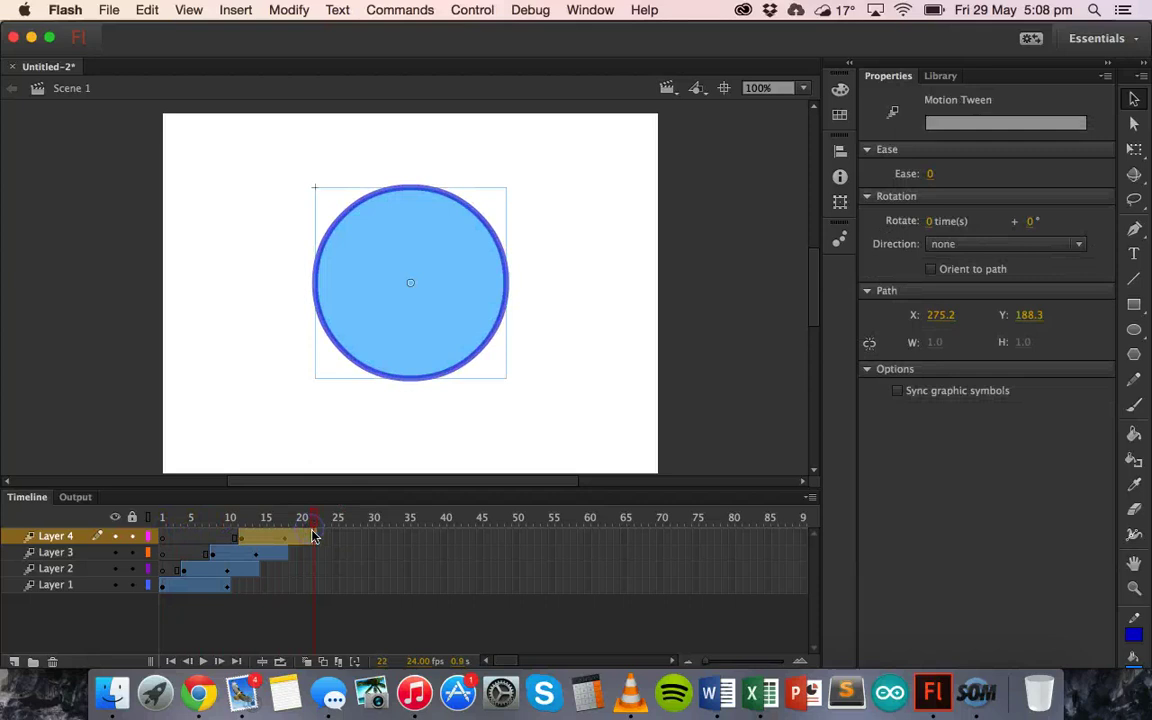